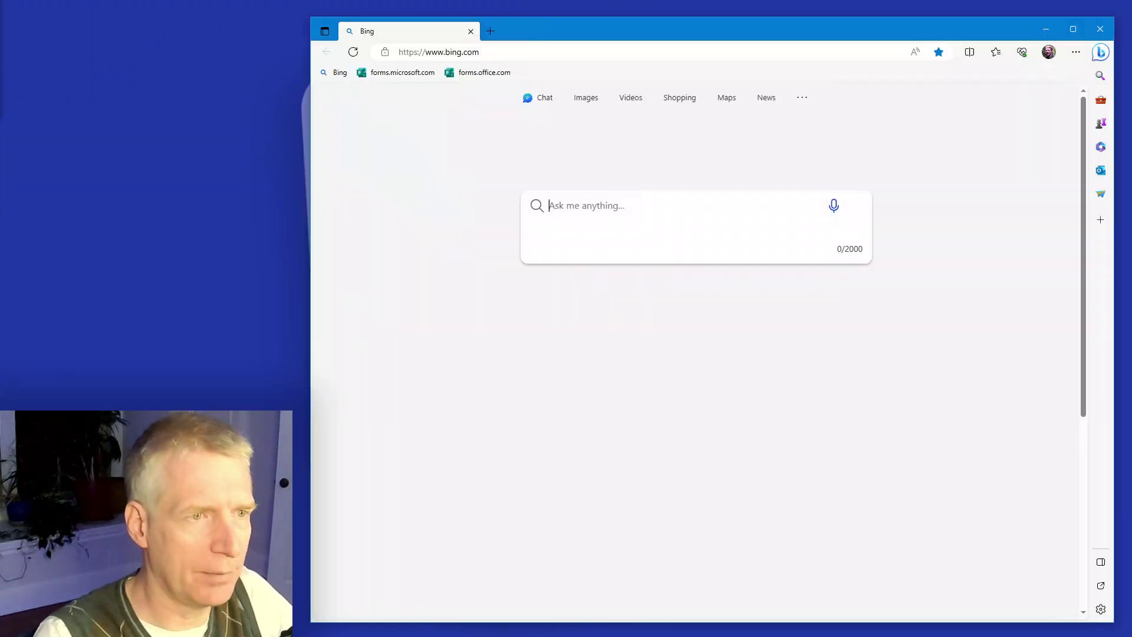
Step: Open forms.microsoft.com from the favorites and create a new blank form
click(398, 71)
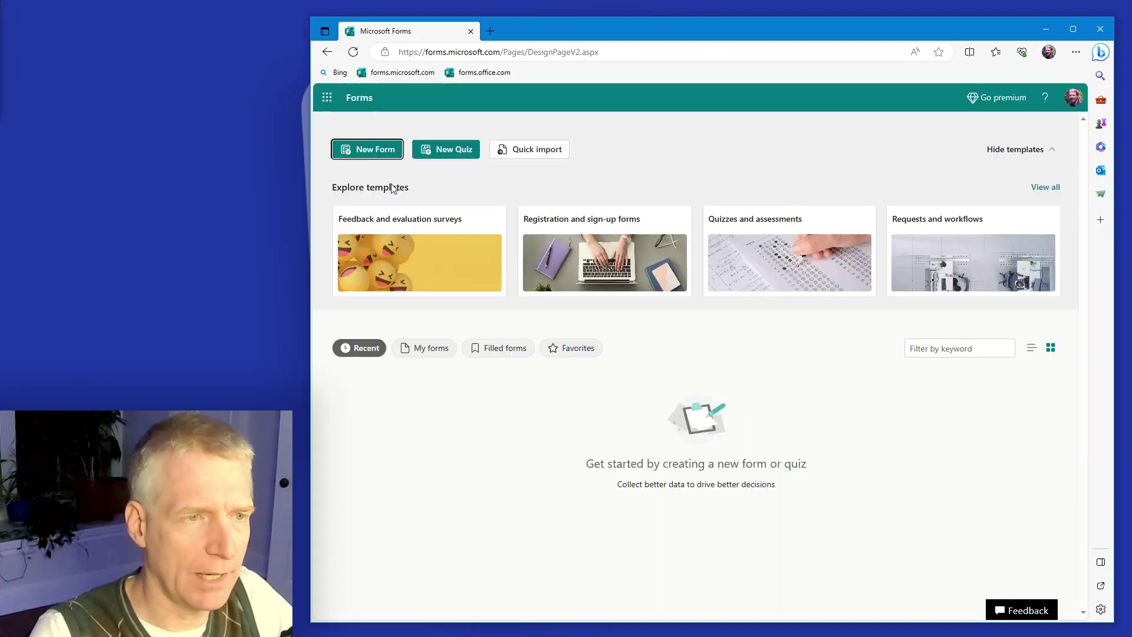
click(376, 150)
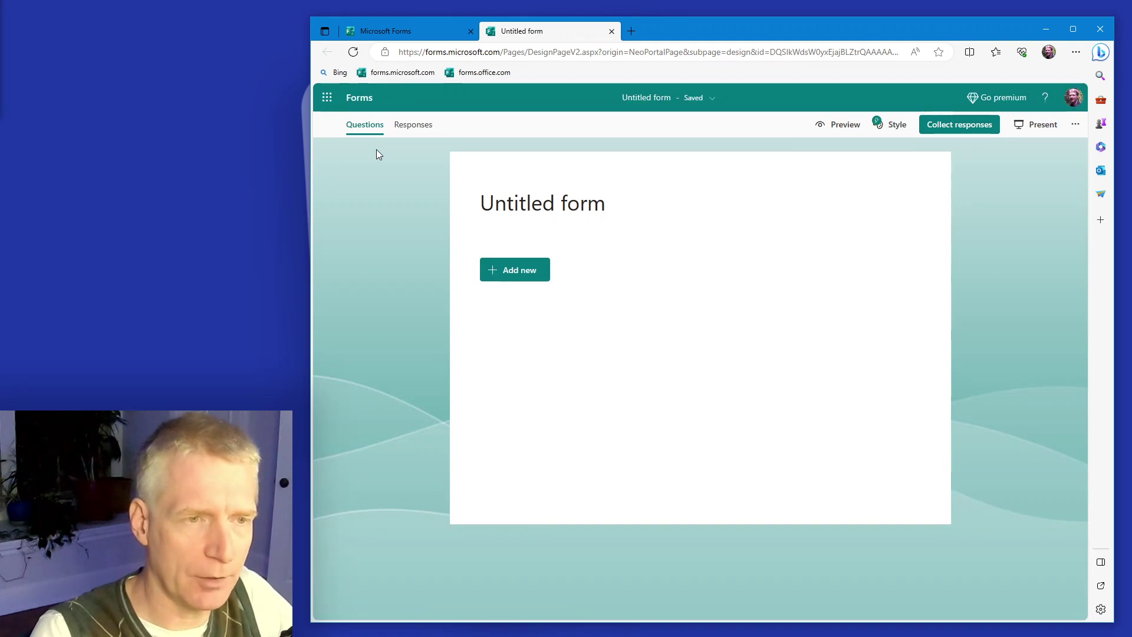
Step: Title the form 'Feedback for my Company', correcting the misspelling 'Compagny' to 'Company'
click(586, 204)
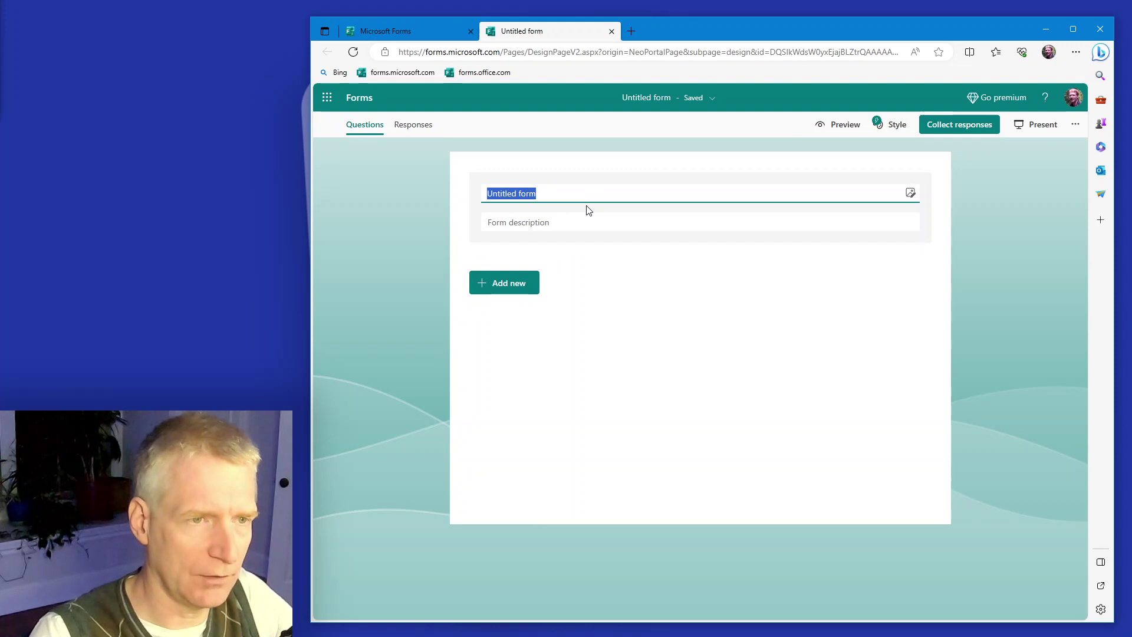
text(Feed)
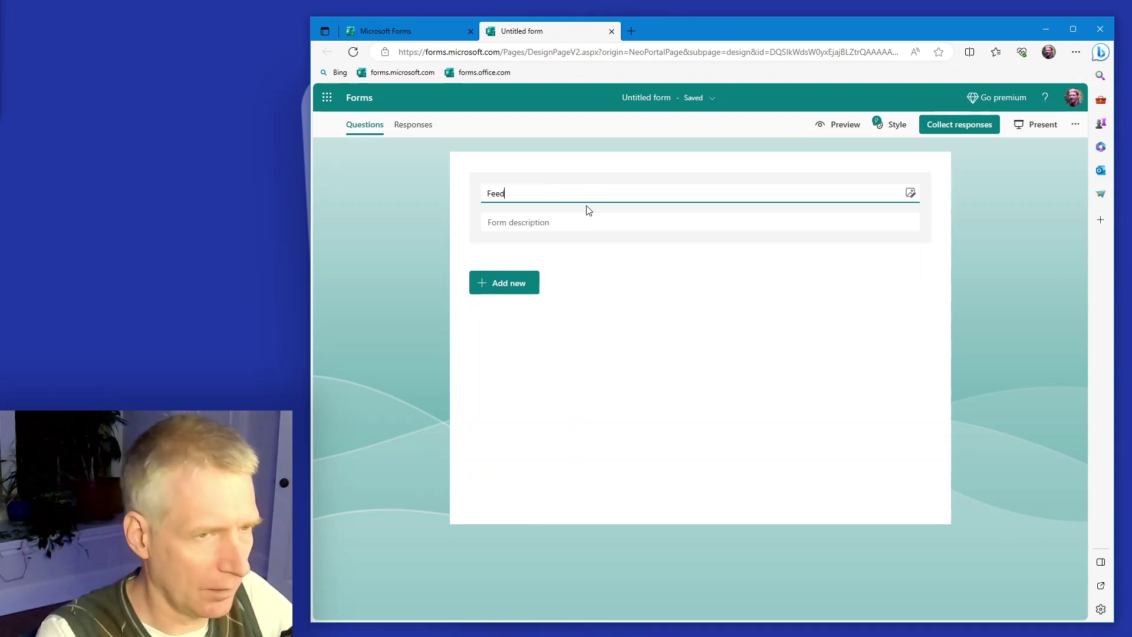
text(back Form)
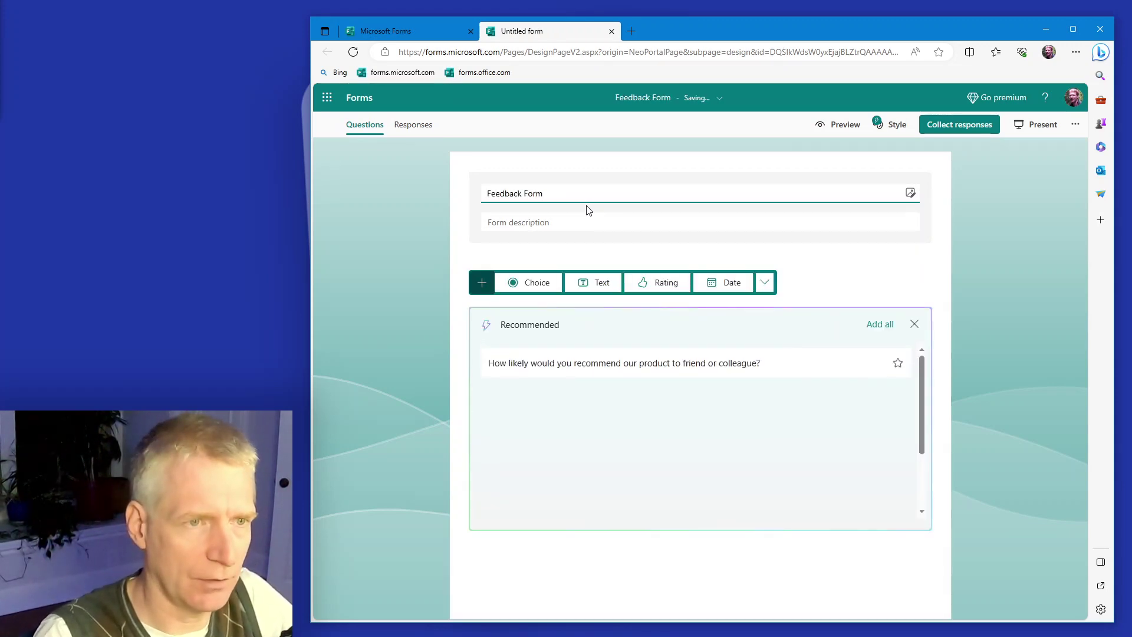
key(BackSpace)
key(BackSpace)
key(BackSpace)
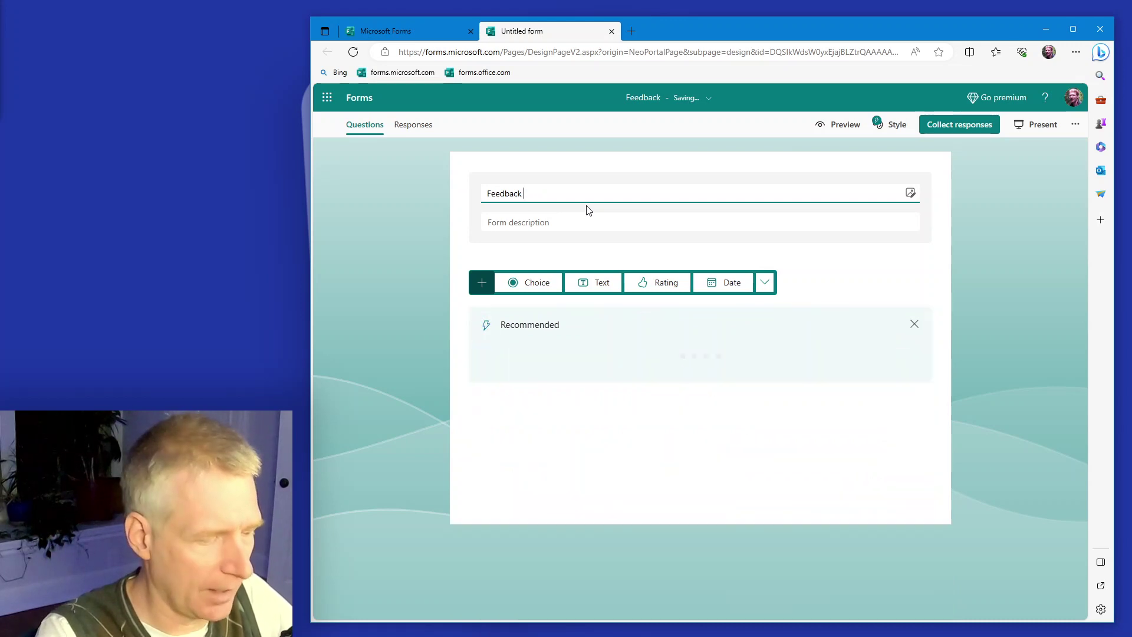
text(for my )
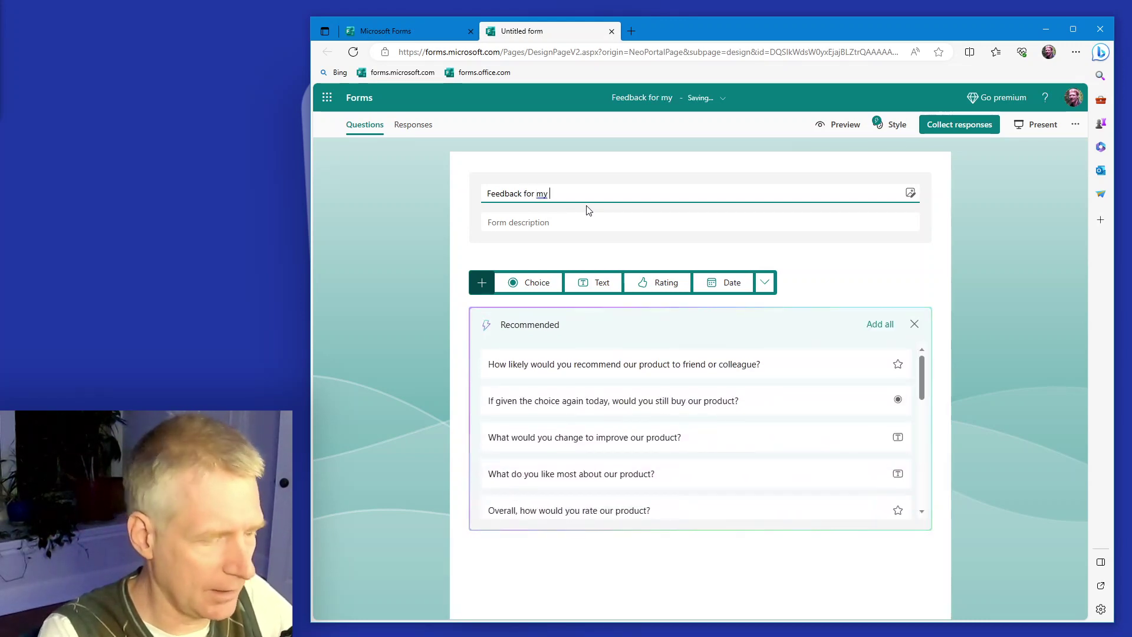
text(Co)
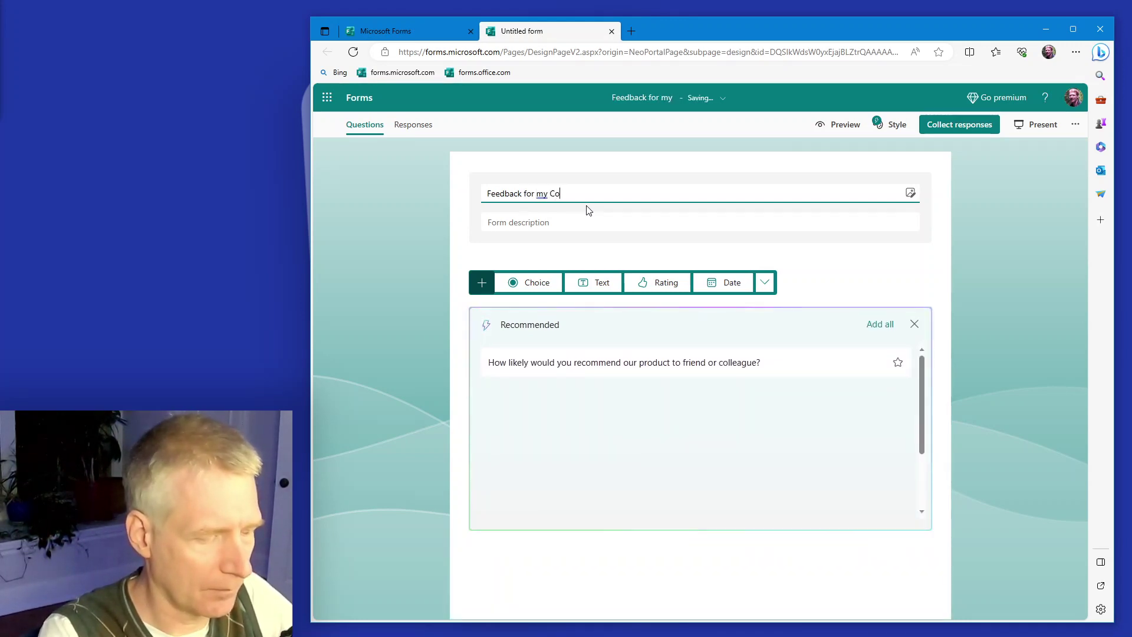
text(mpagny)
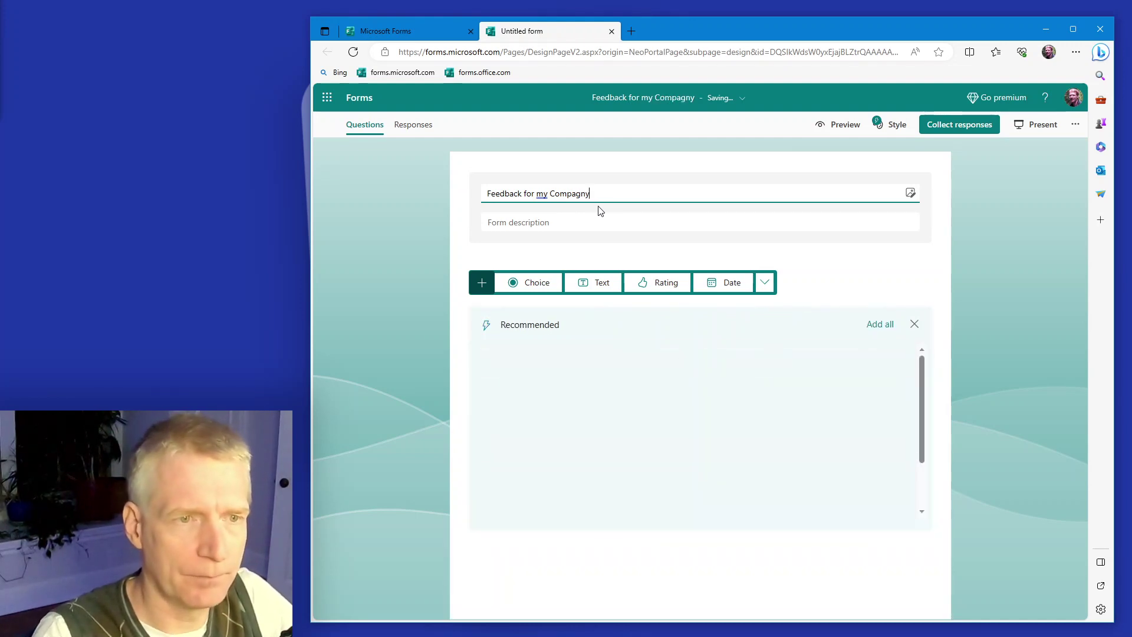
right_click(571, 193)
click(604, 208)
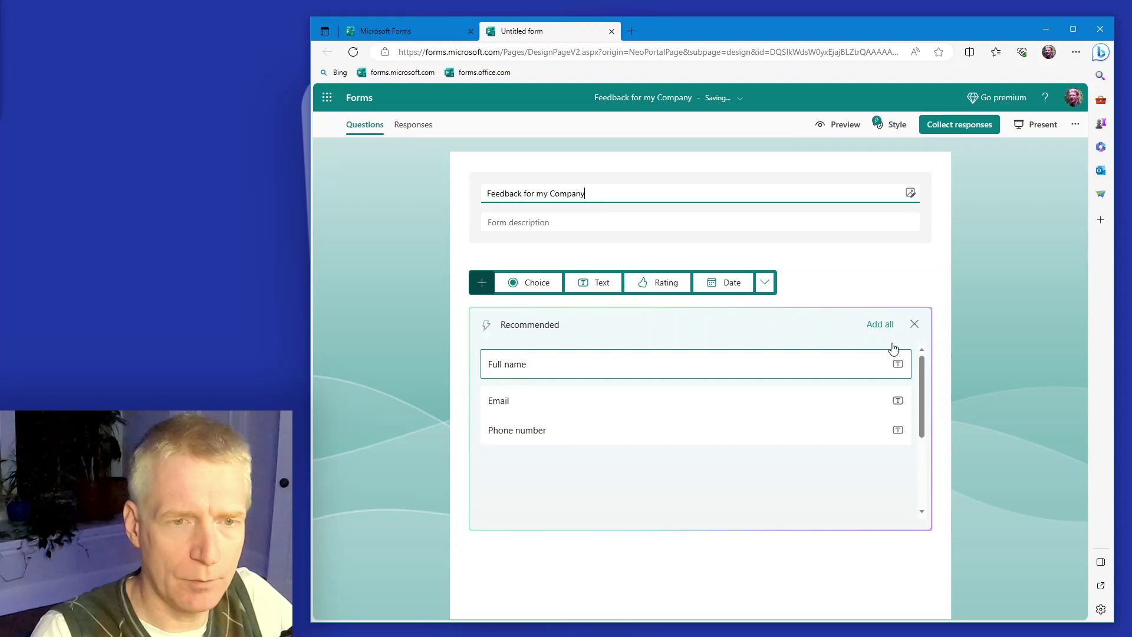
Step: Dismiss the recommended questions and add a Net Promoter Score question
click(914, 324)
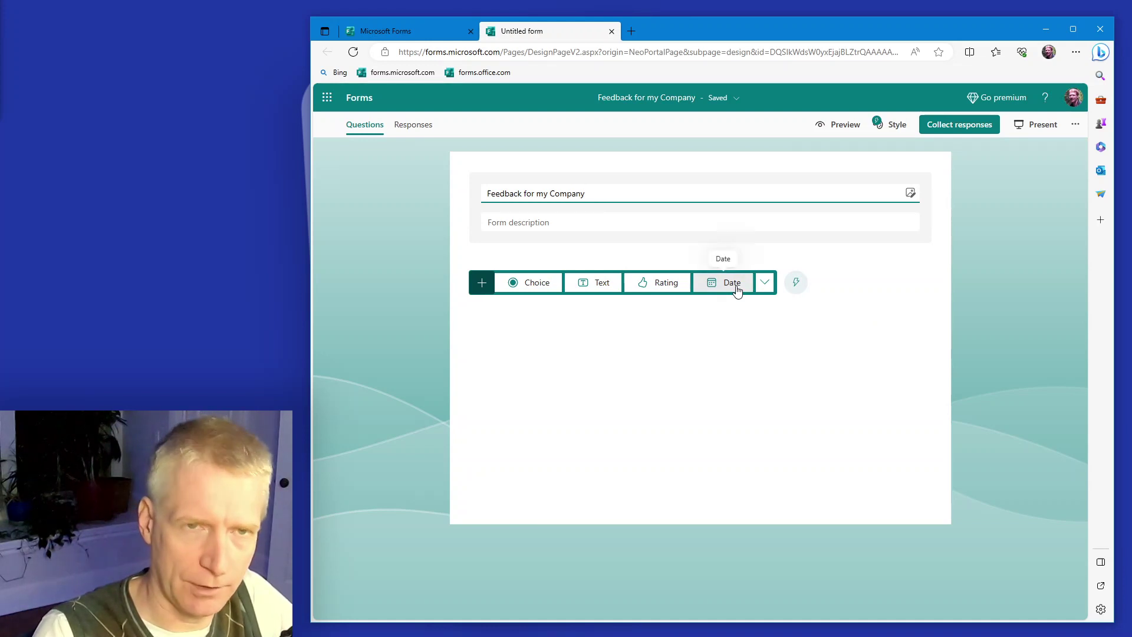
click(766, 282)
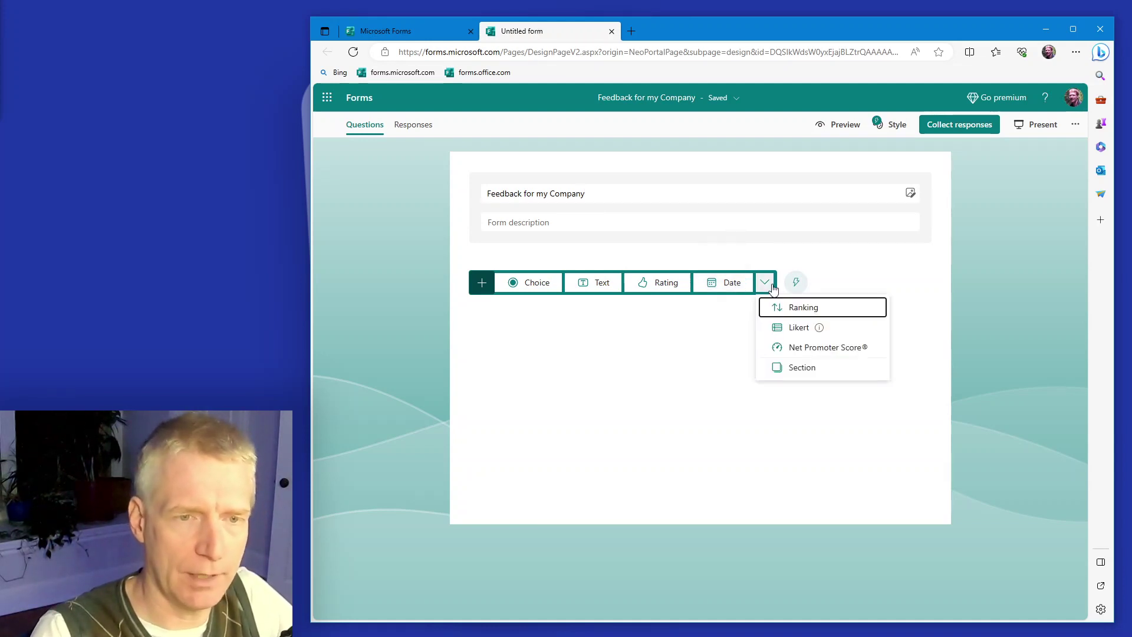
click(796, 351)
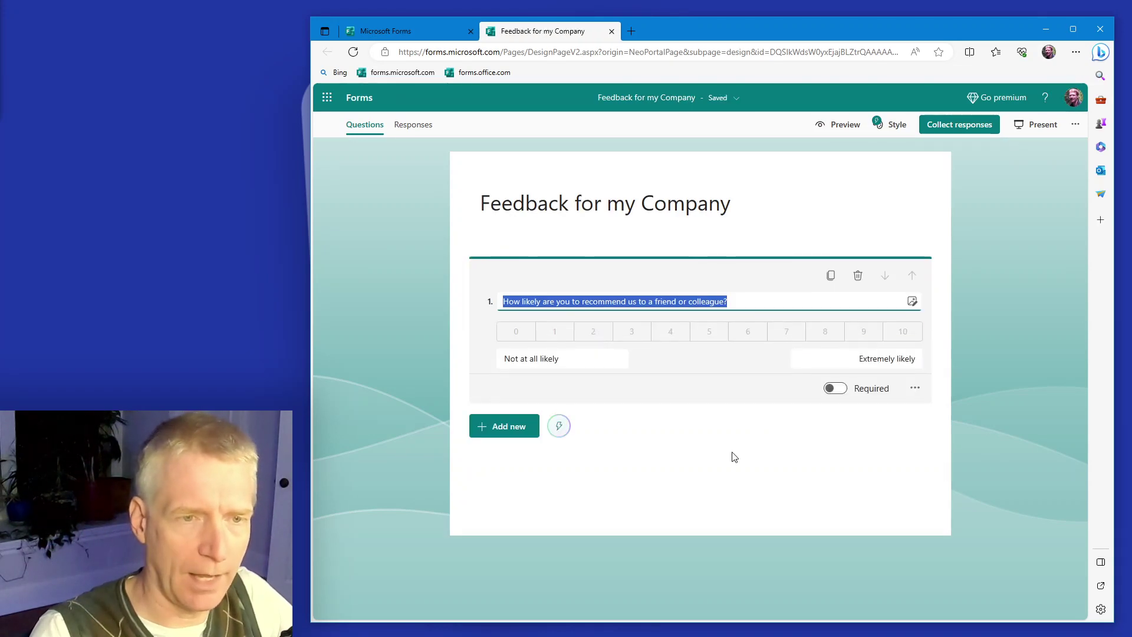
click(975, 441)
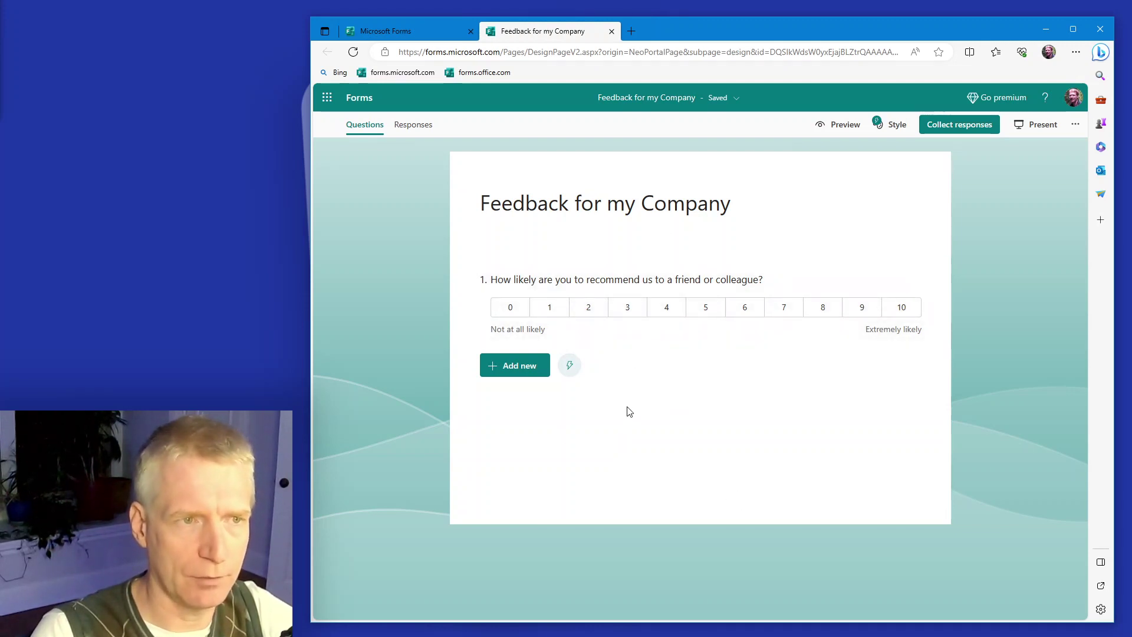
Step: Preview the form as respondents see it, then duplicate its browser tab
click(838, 125)
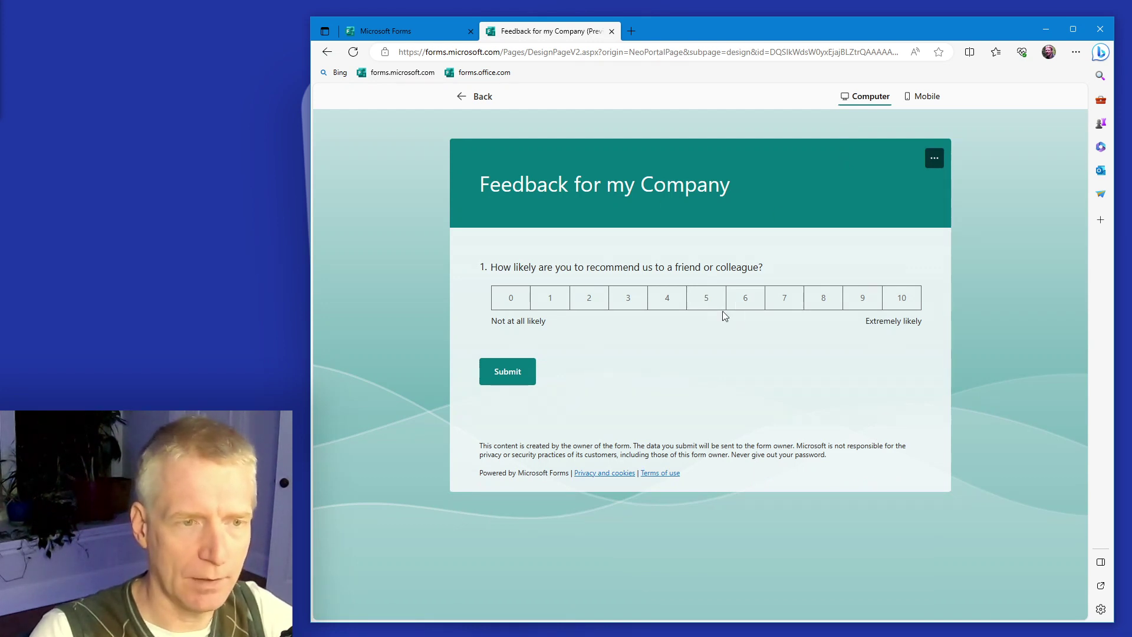
click(483, 97)
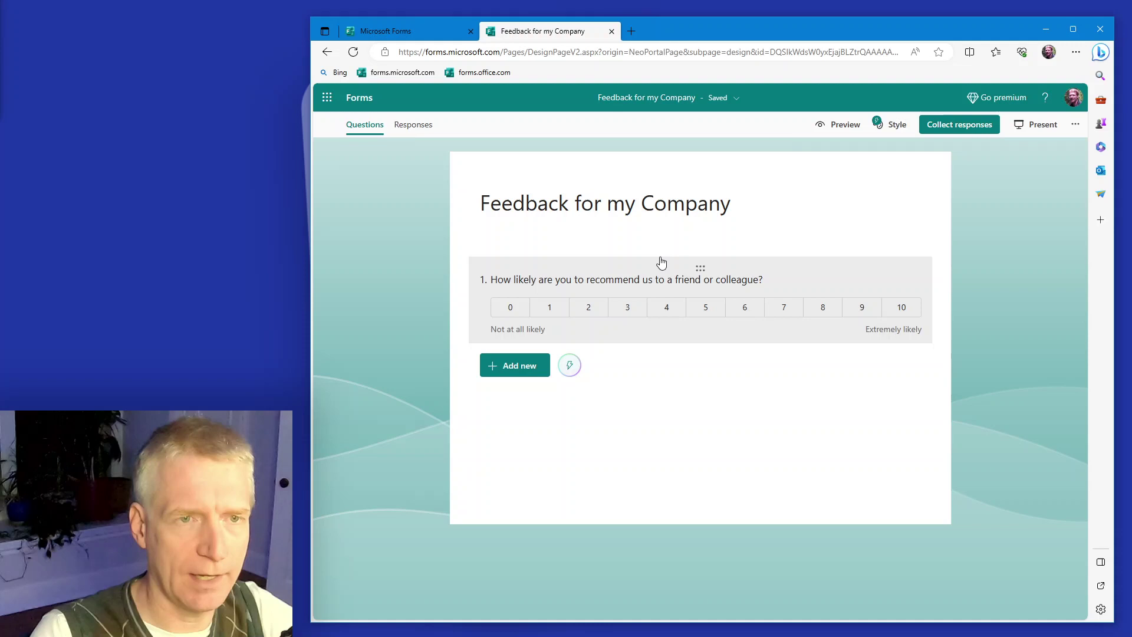
right_click(534, 32)
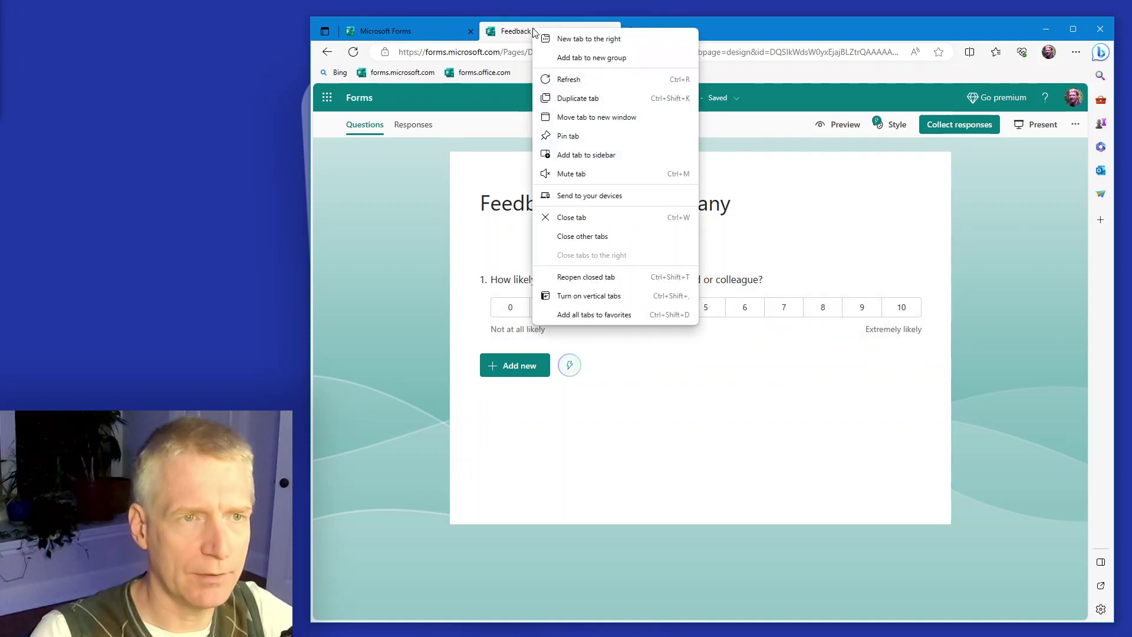
click(577, 98)
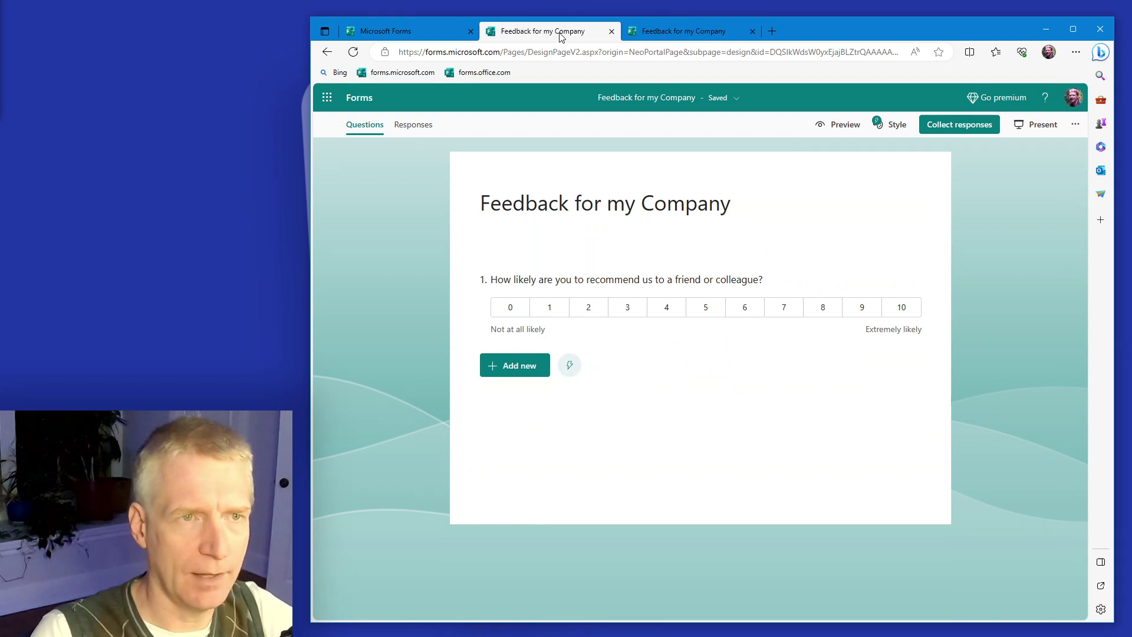
Step: Show the duplicate as a preview window beside the narrowed editor window
mouse_move(576, 33)
mouse_down()
mouse_move(637, 9)
mouse_move(699, 46)
mouse_up()
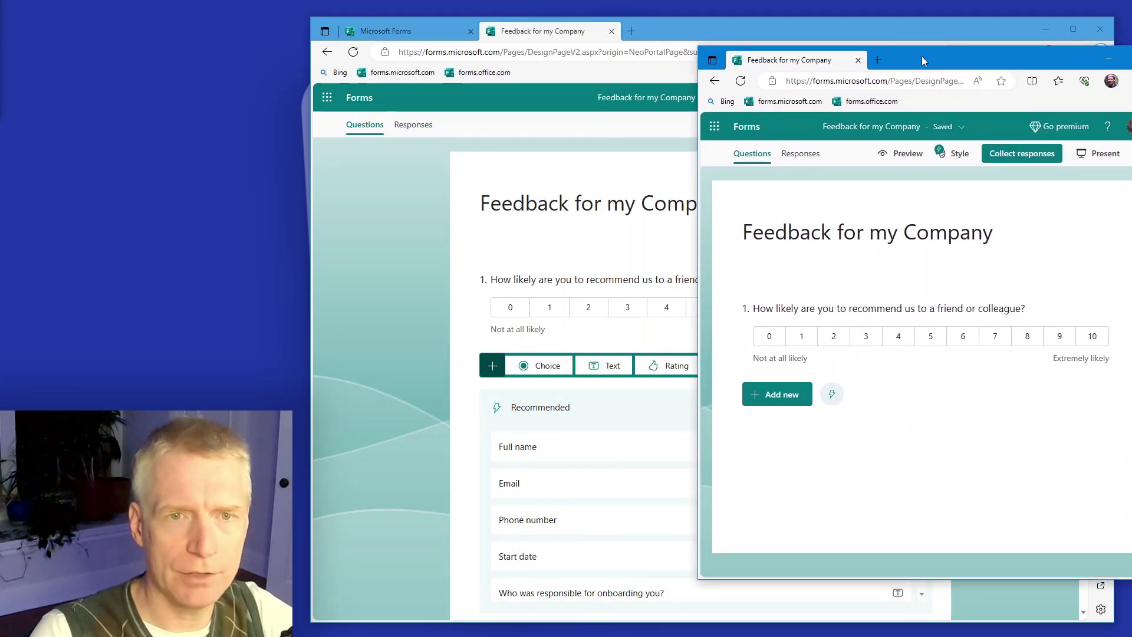
drag(924, 61, 875, 3)
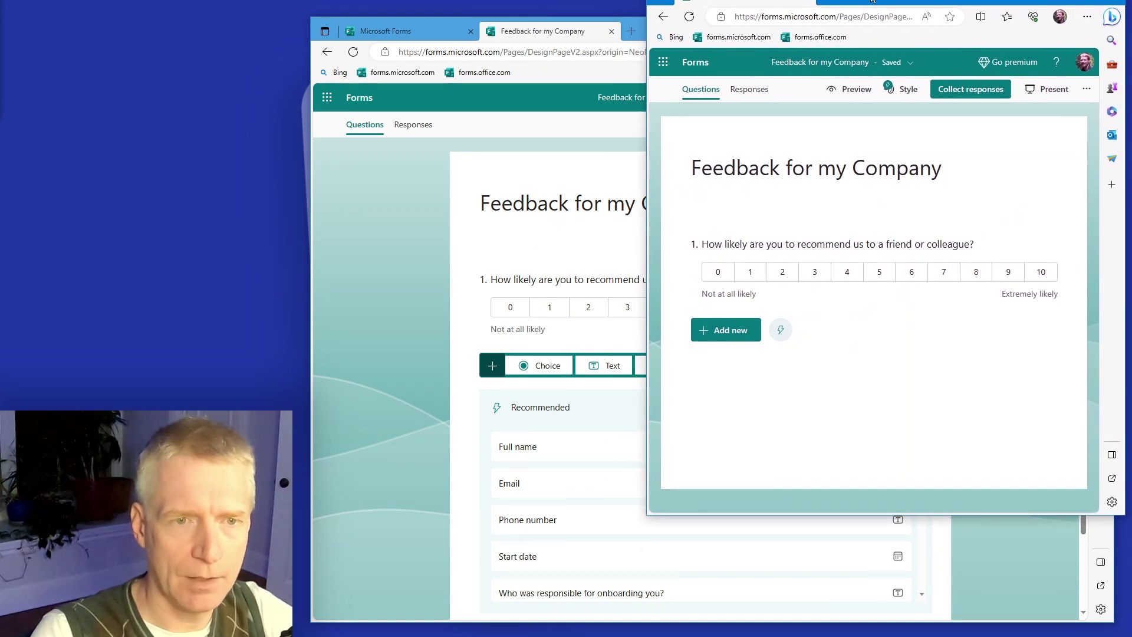
click(857, 88)
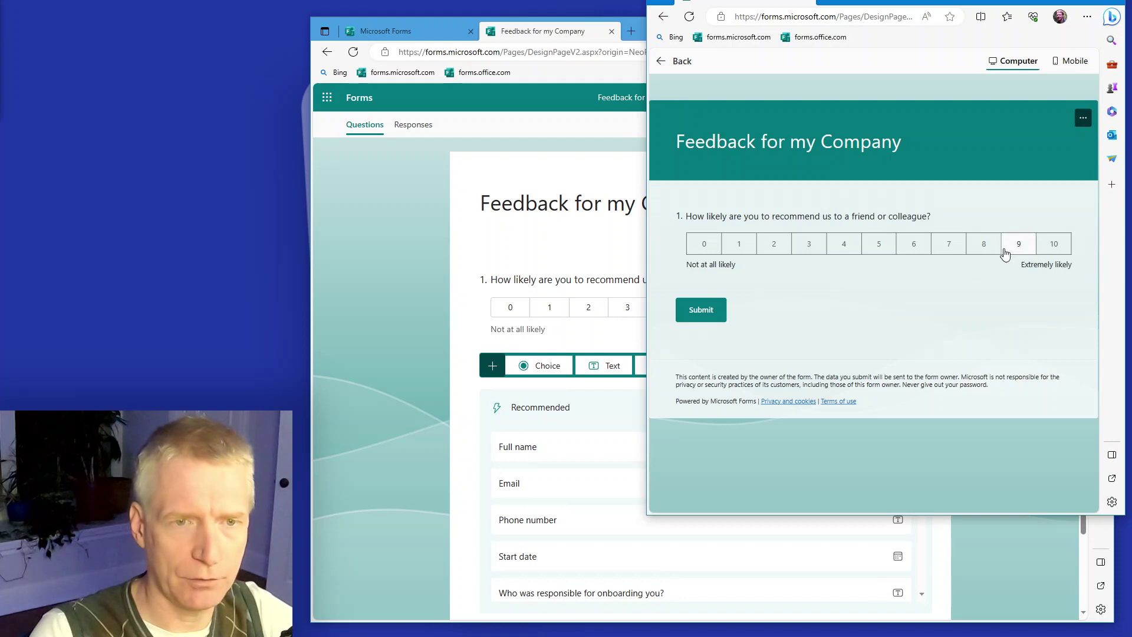
click(404, 334)
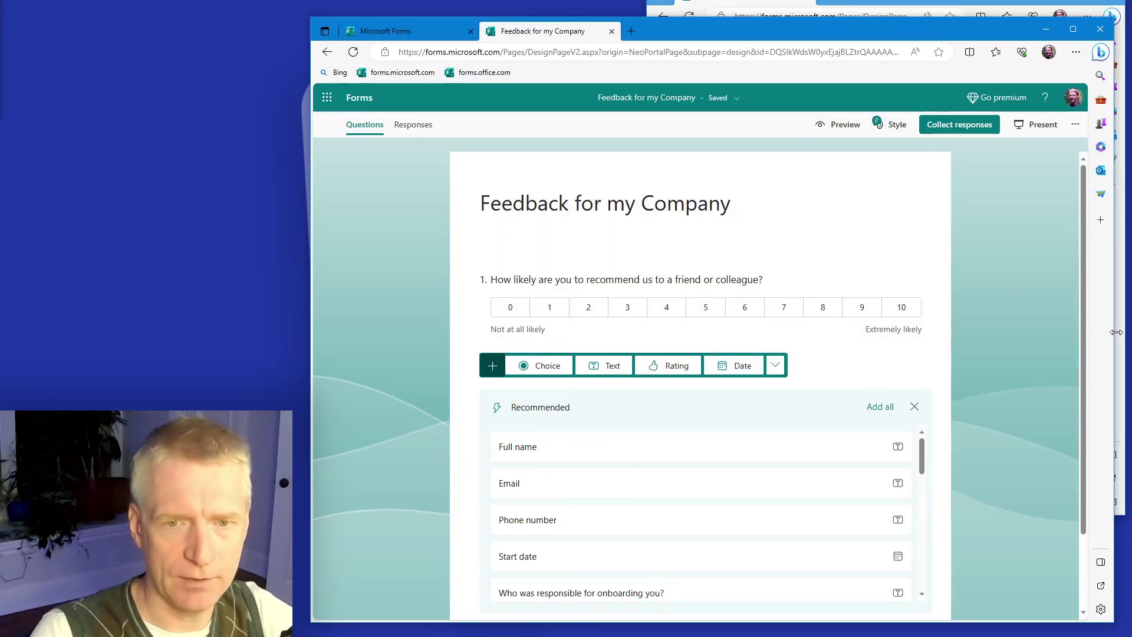
drag(1117, 334, 948, 334)
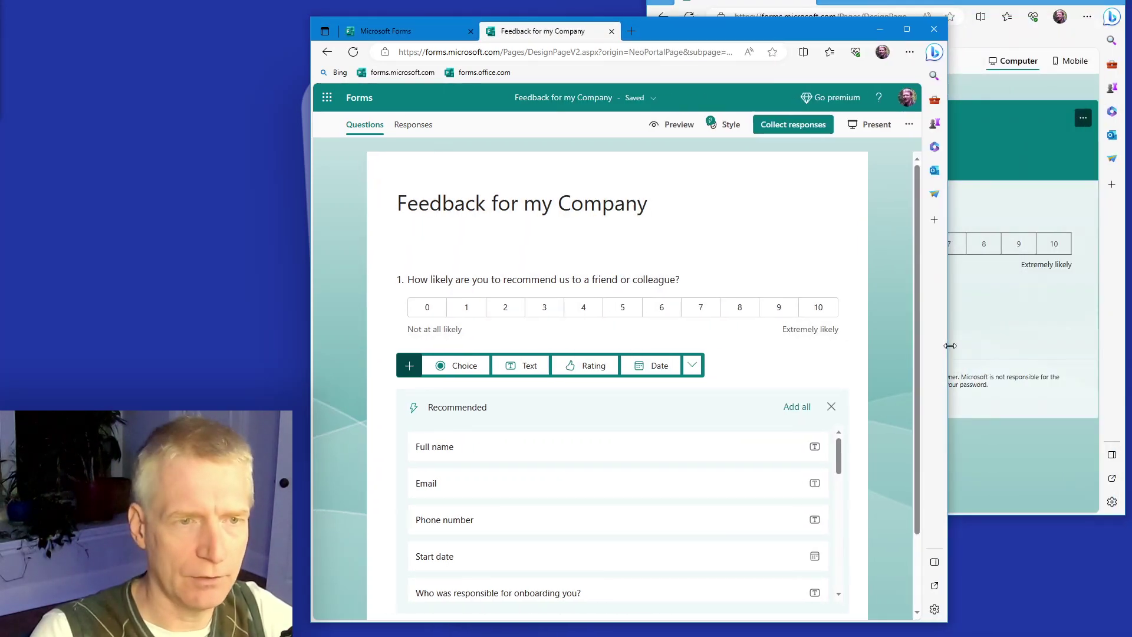
Step: Submit a test response scoring 10 and view the summary: 1 response, NPS 100
click(412, 124)
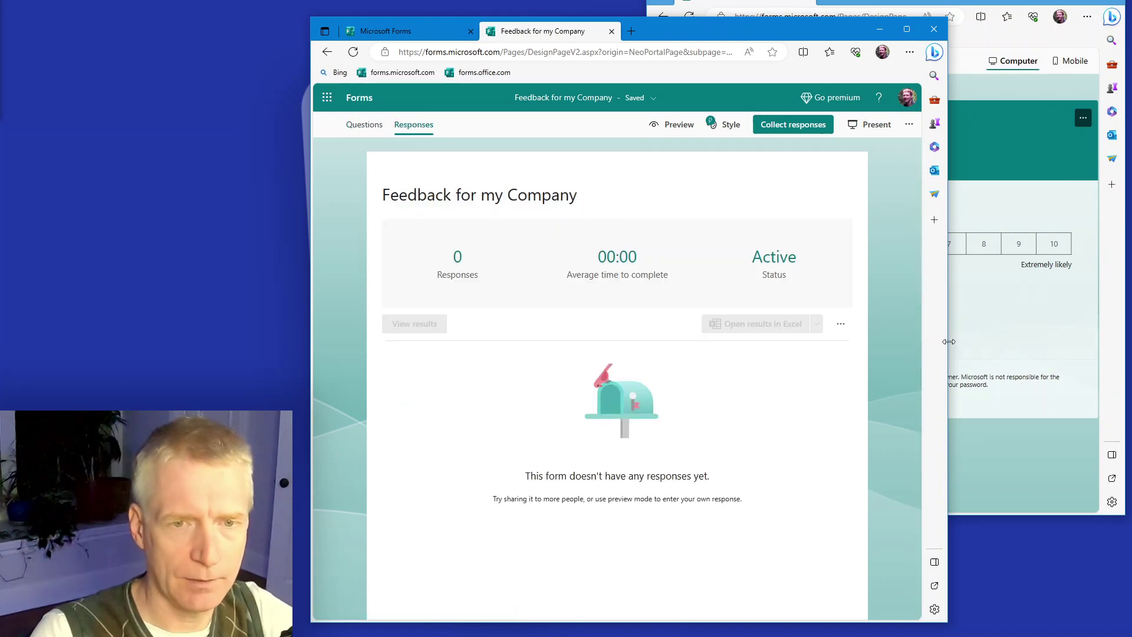
drag(950, 342, 854, 343)
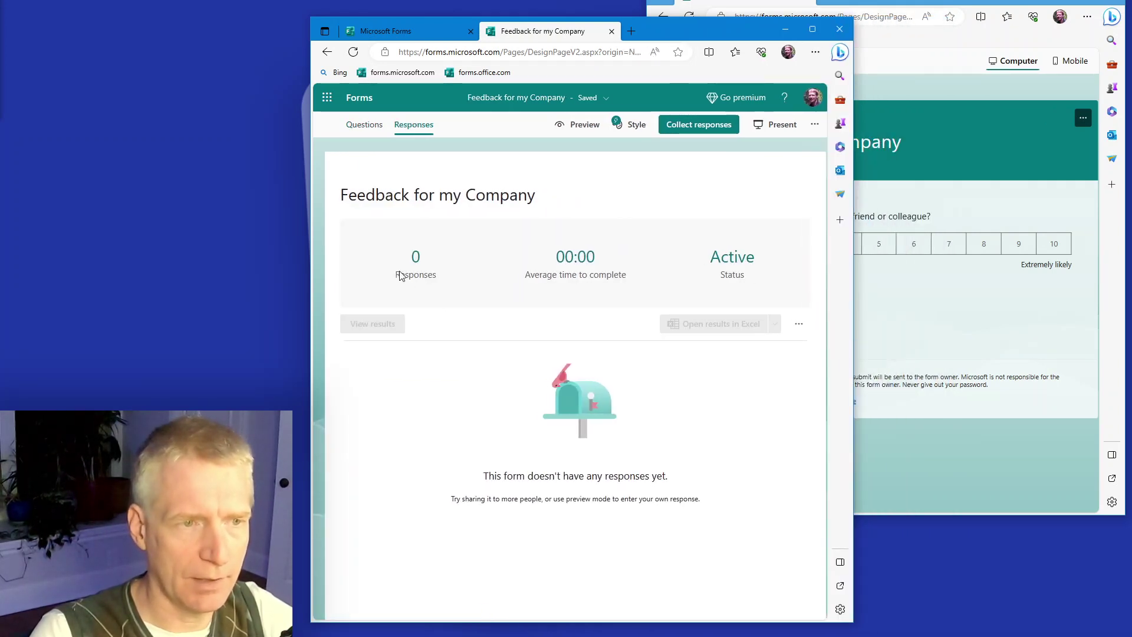
click(934, 317)
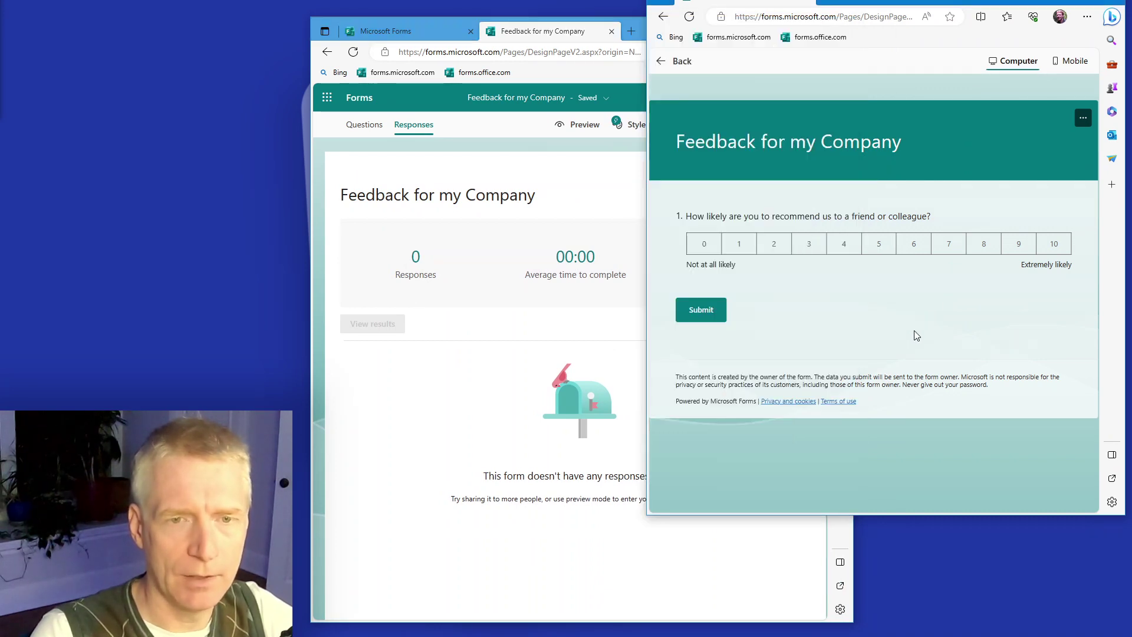
click(1054, 243)
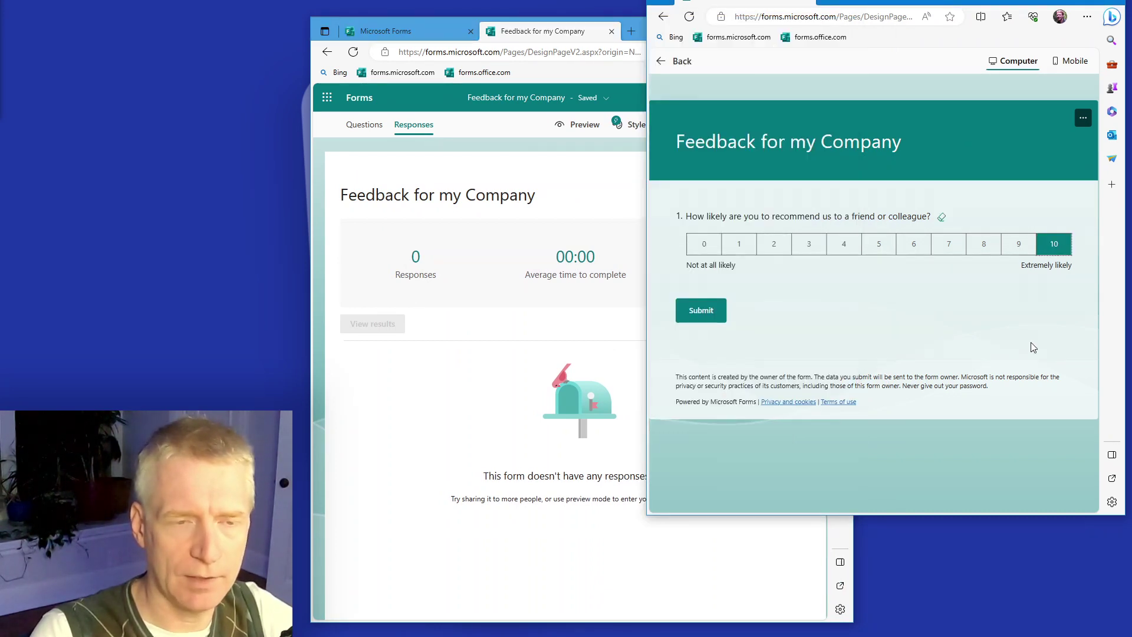
click(701, 310)
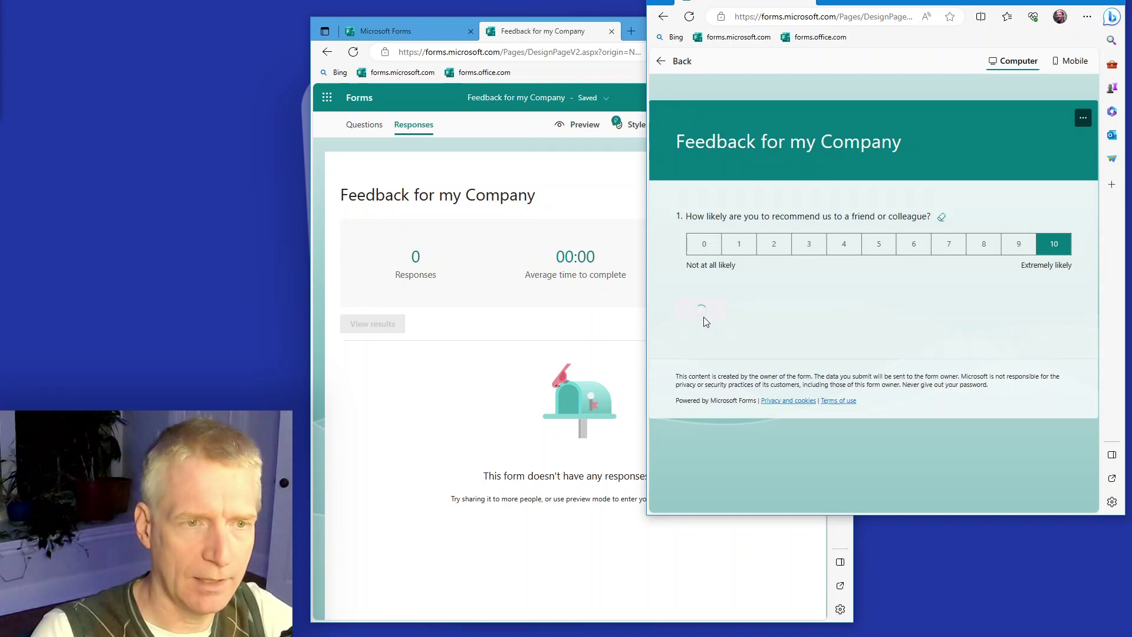
click(594, 330)
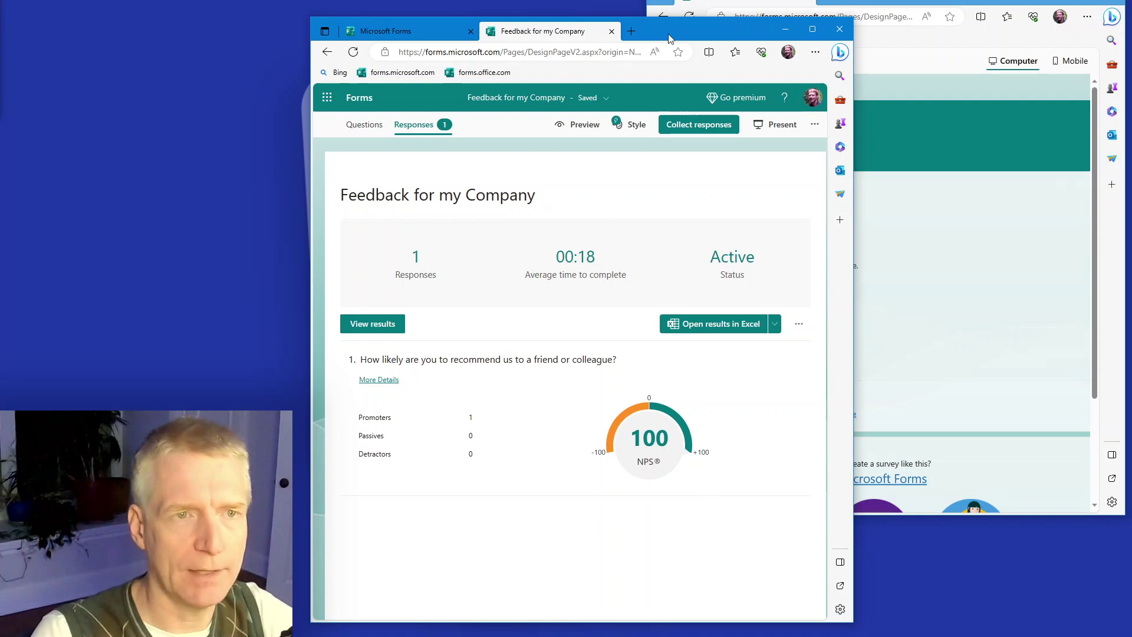
Step: Submit a second test response with a recommendation score of 7
drag(670, 37, 661, 41)
click(973, 268)
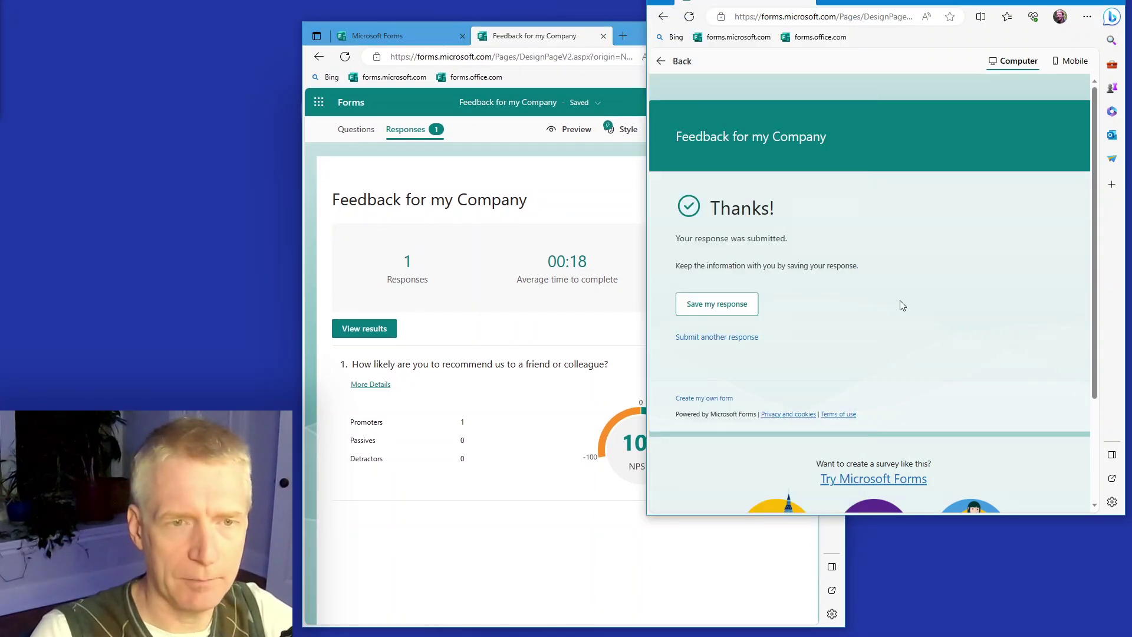
click(717, 337)
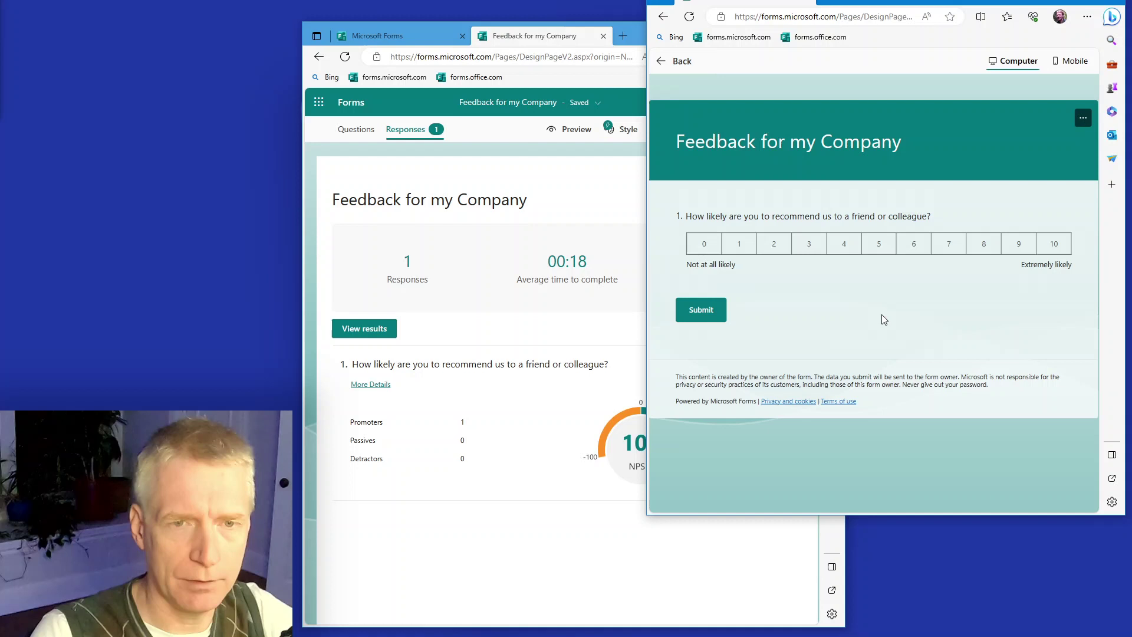
click(914, 244)
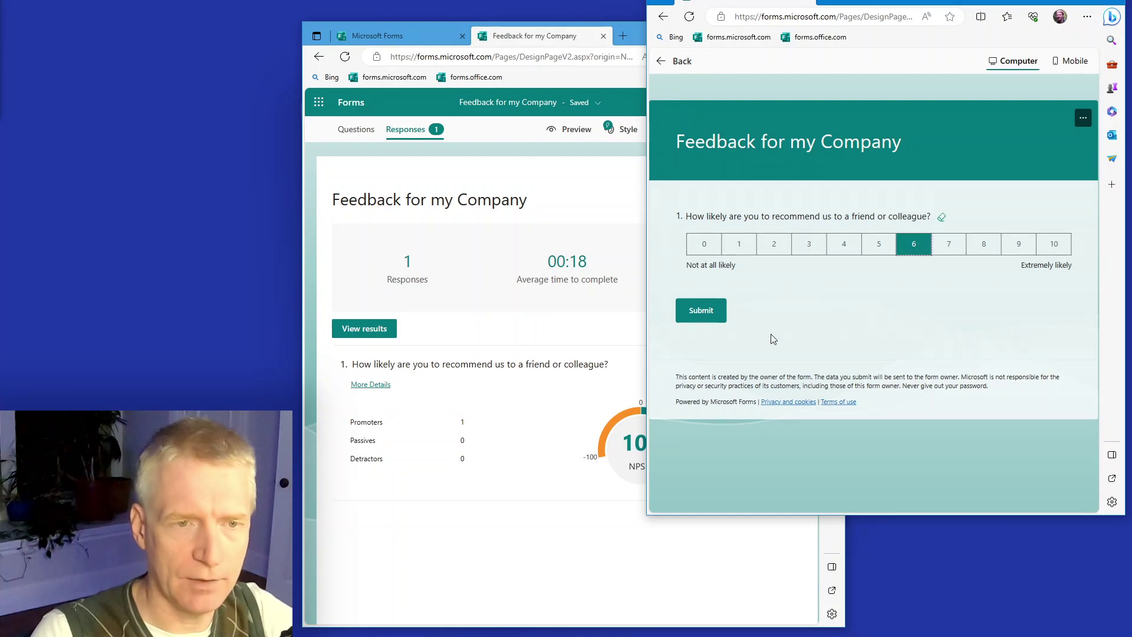
click(949, 243)
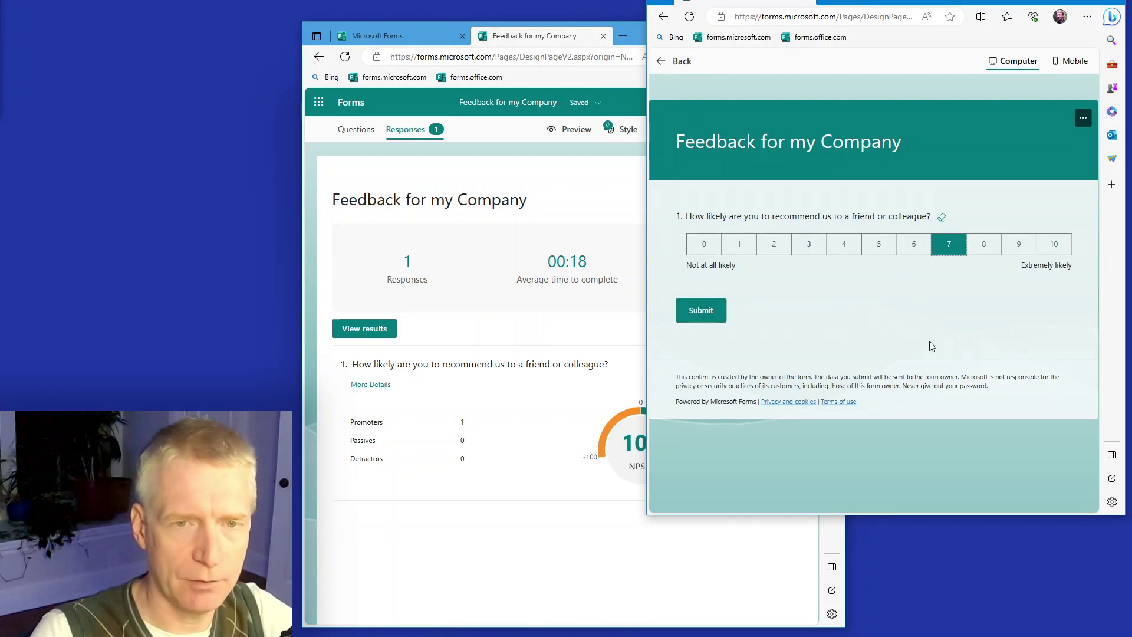
click(713, 319)
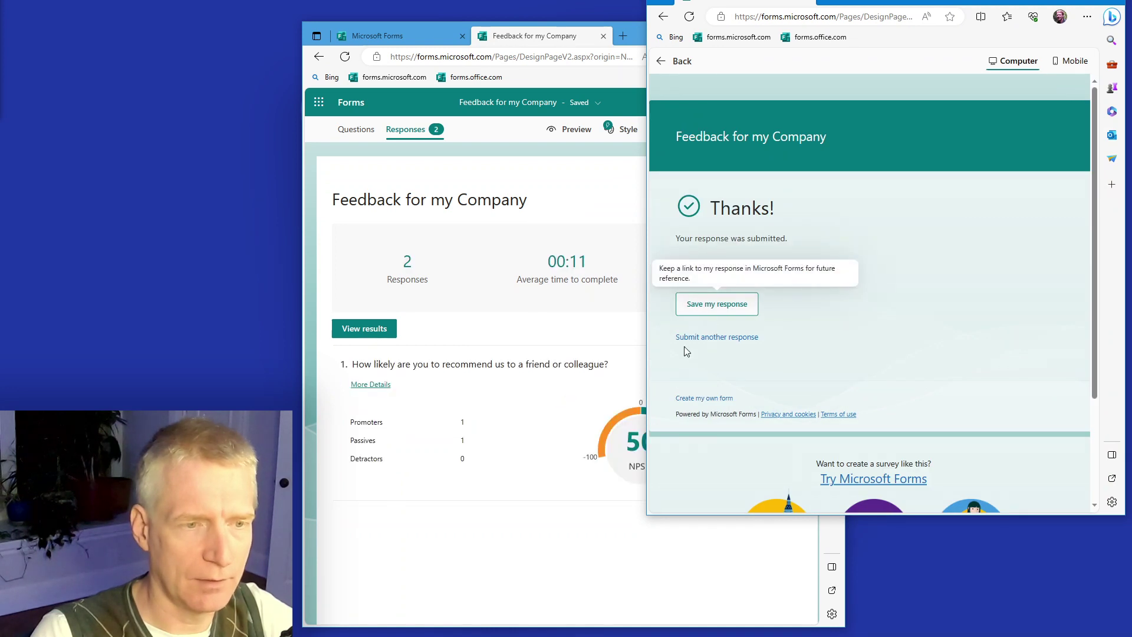
Step: Check the summary: 2 responses, one promoter, one passive, NPS 50
click(557, 416)
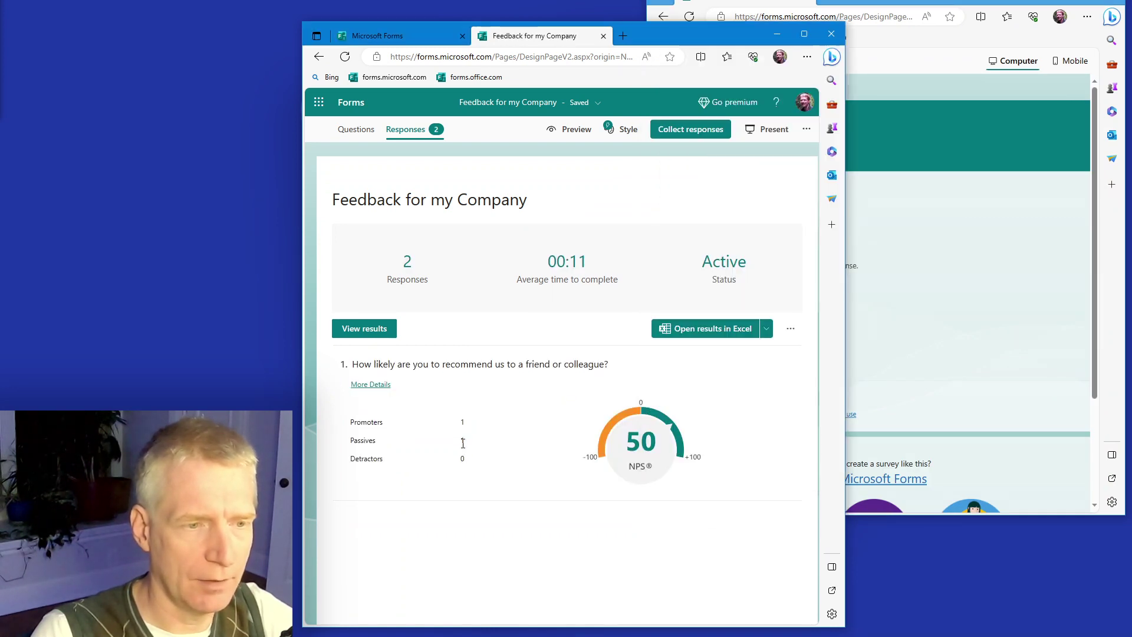
click(1014, 272)
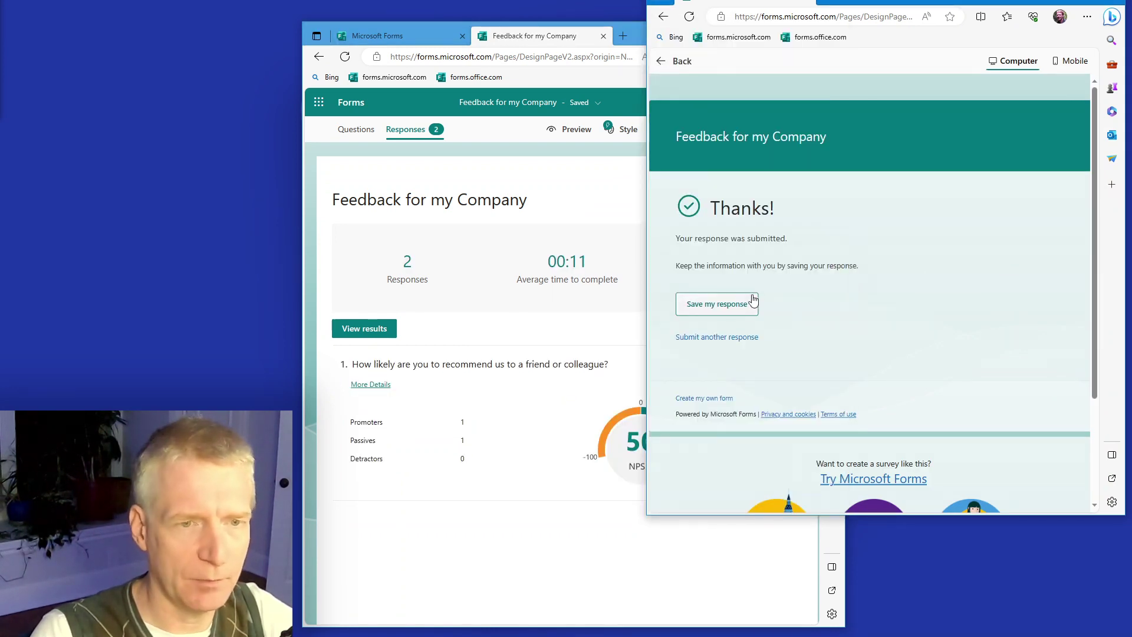
click(523, 402)
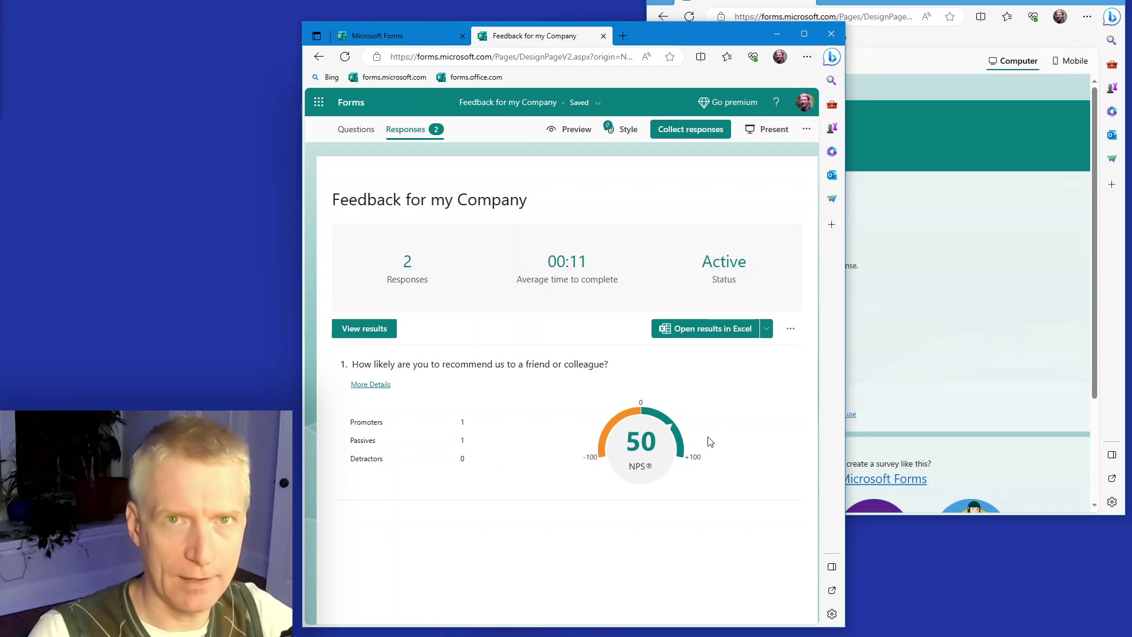
Step: Submit a third test response scoring 10, bringing results to 3 responses and NPS 67
click(866, 333)
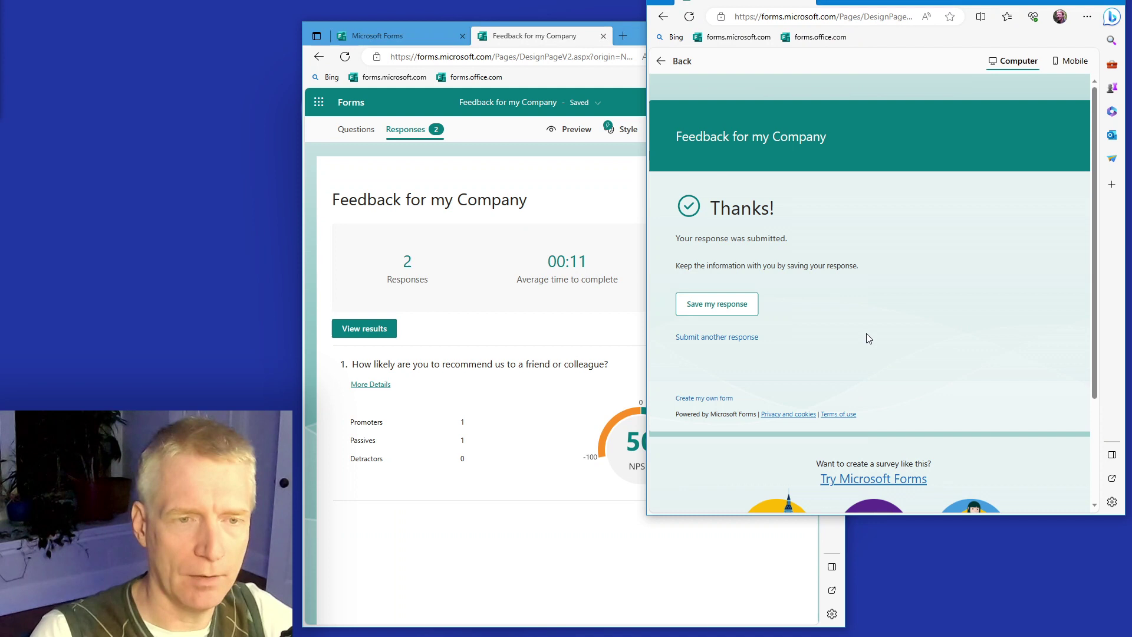
click(713, 343)
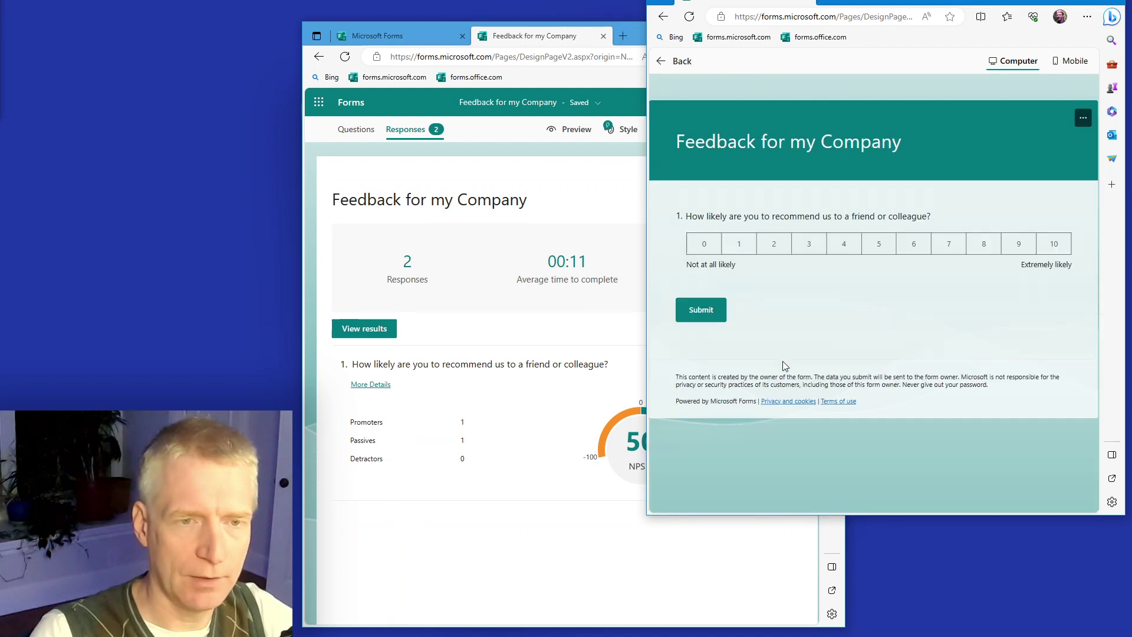
click(1054, 244)
click(701, 311)
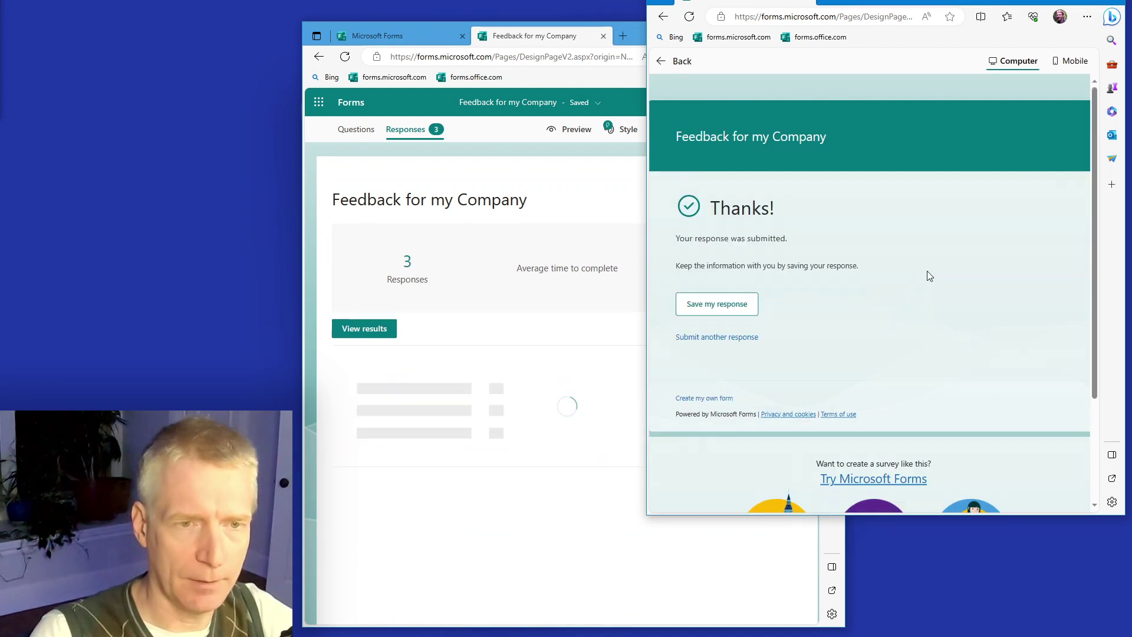
click(546, 422)
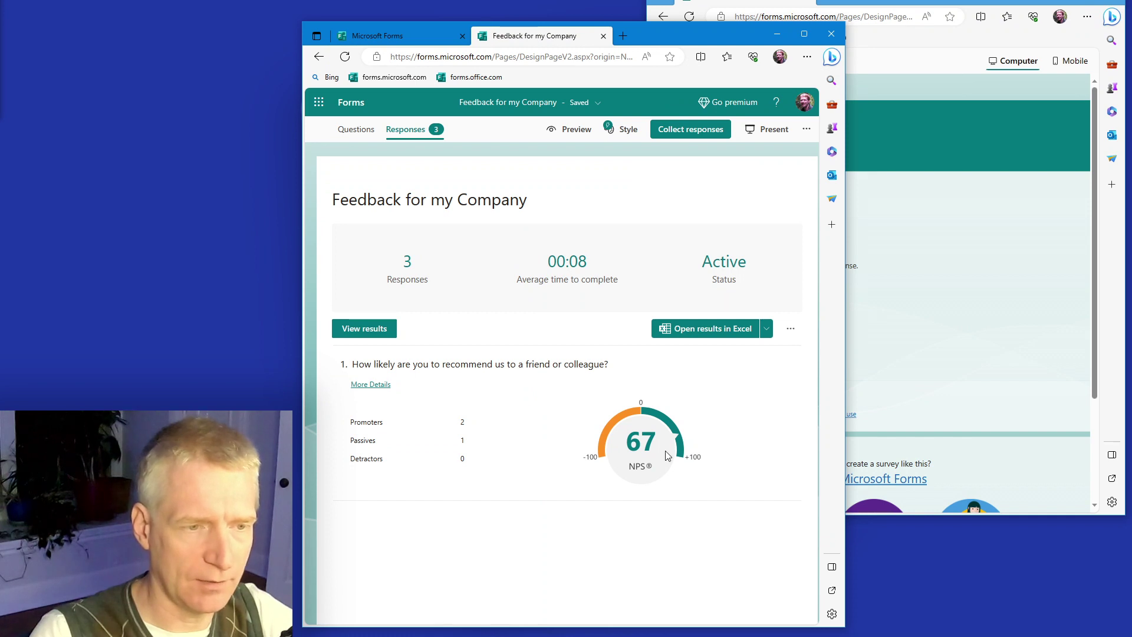
Step: Submit a fourth test response scoring 3, giving 4 responses and an NPS of 25
click(986, 336)
click(717, 337)
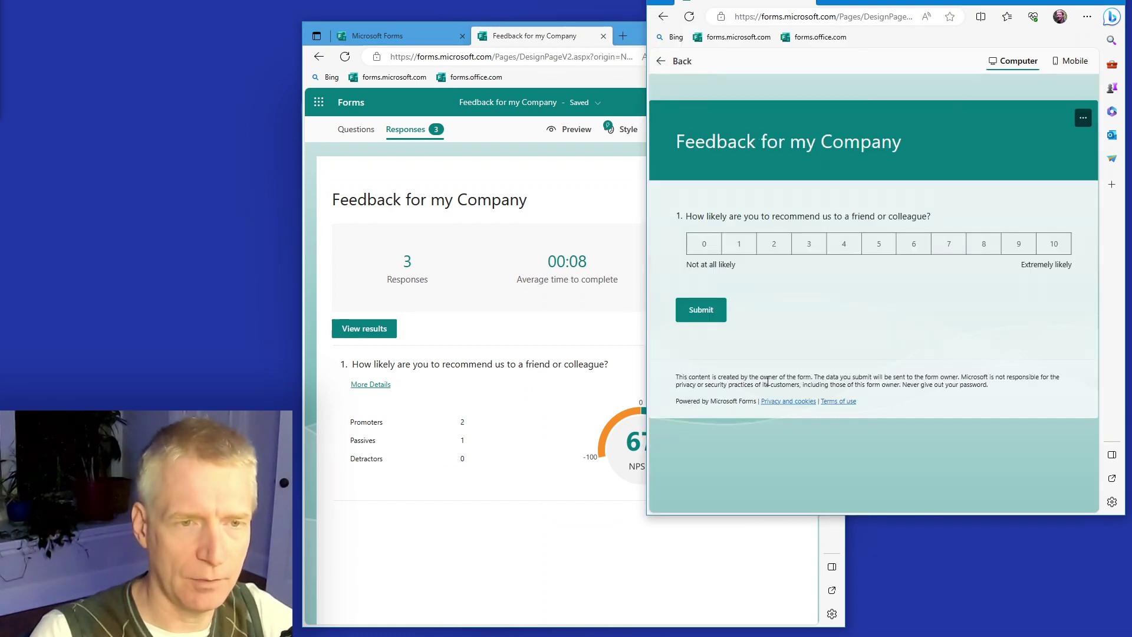
click(808, 243)
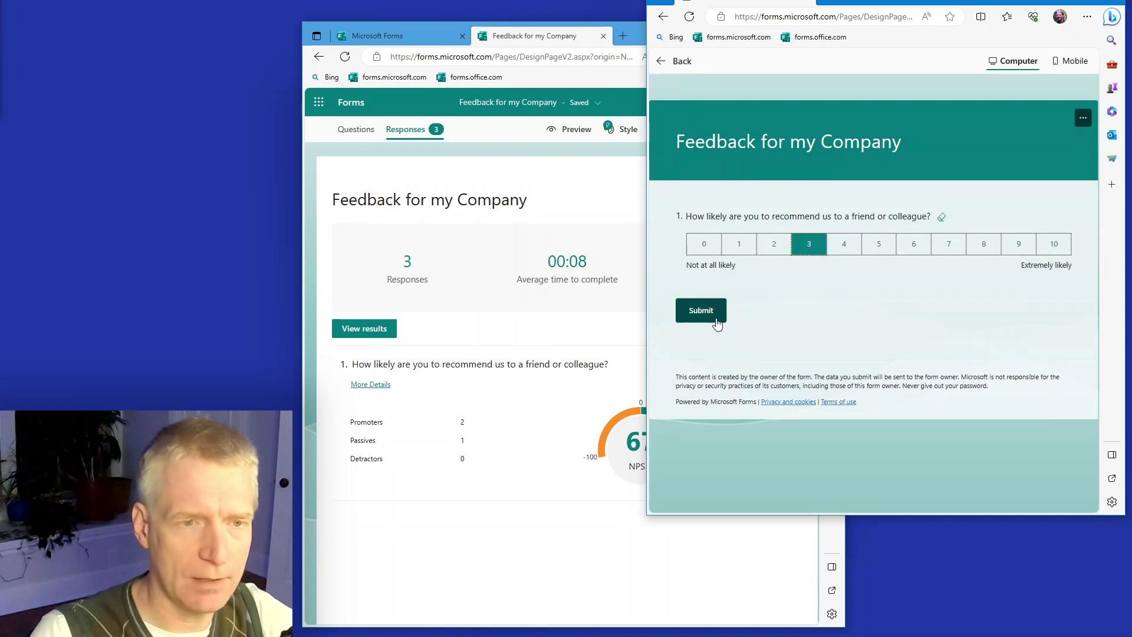
click(701, 309)
click(541, 531)
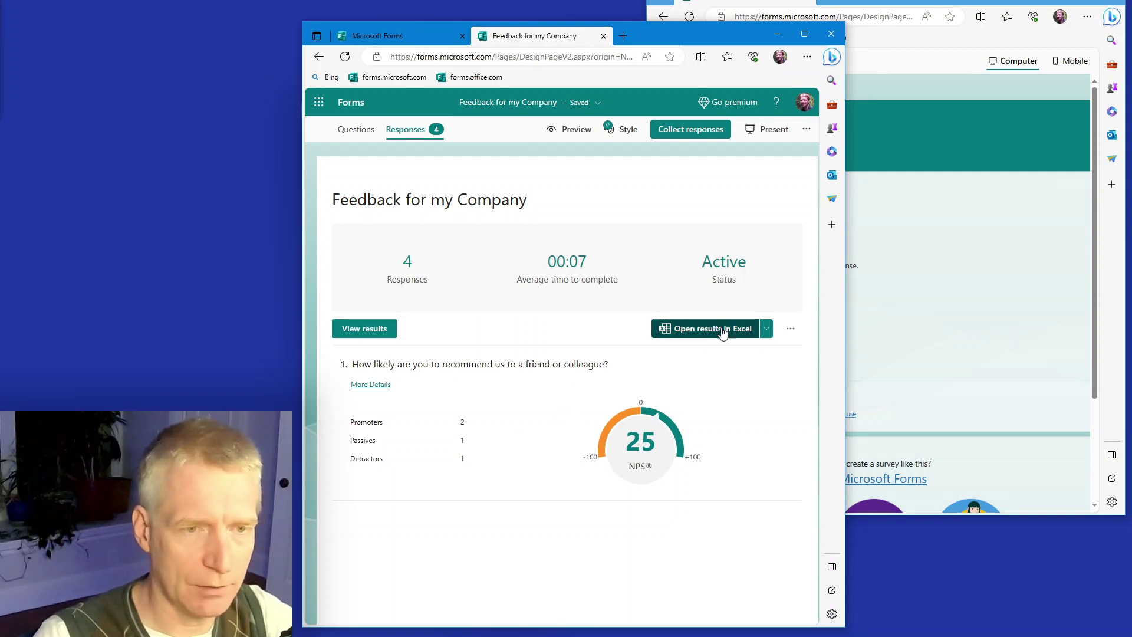
click(371, 385)
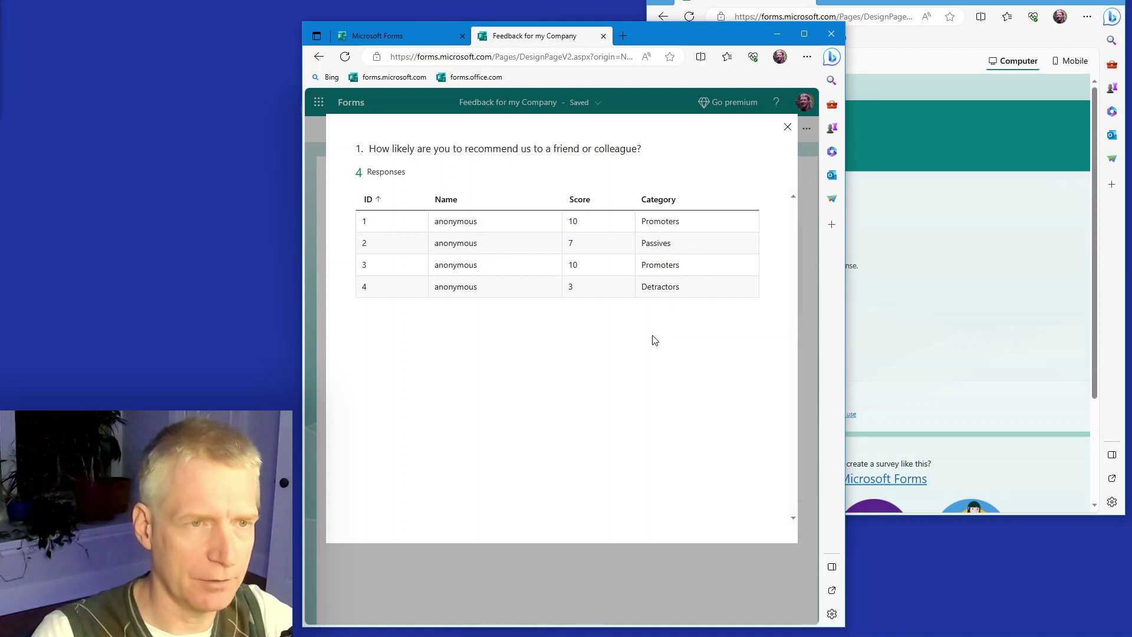
click(787, 128)
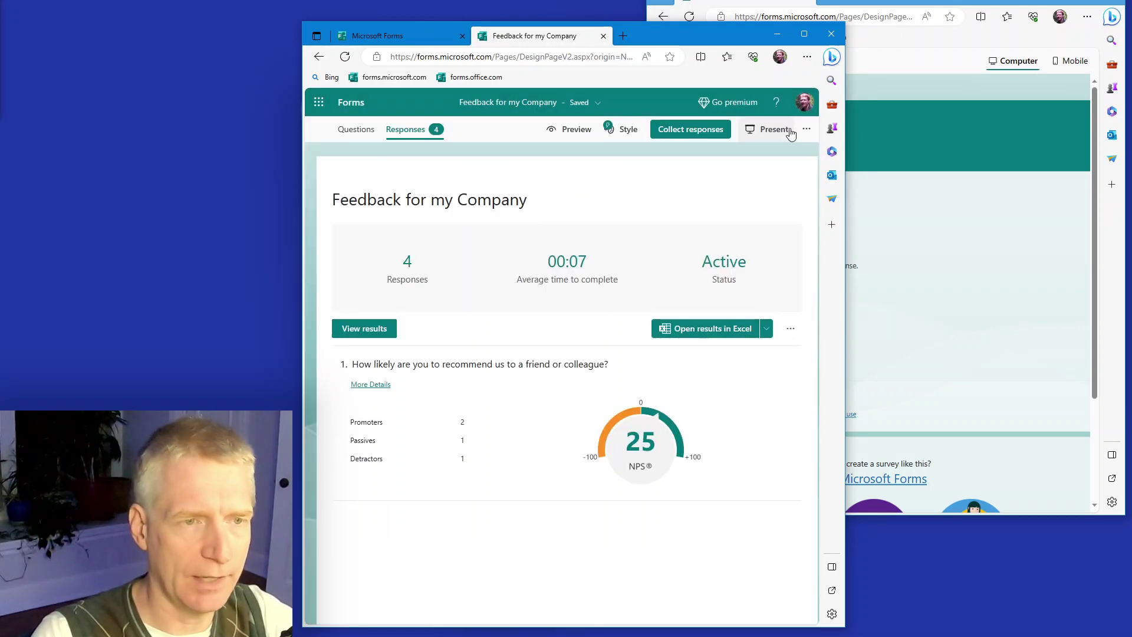
click(706, 332)
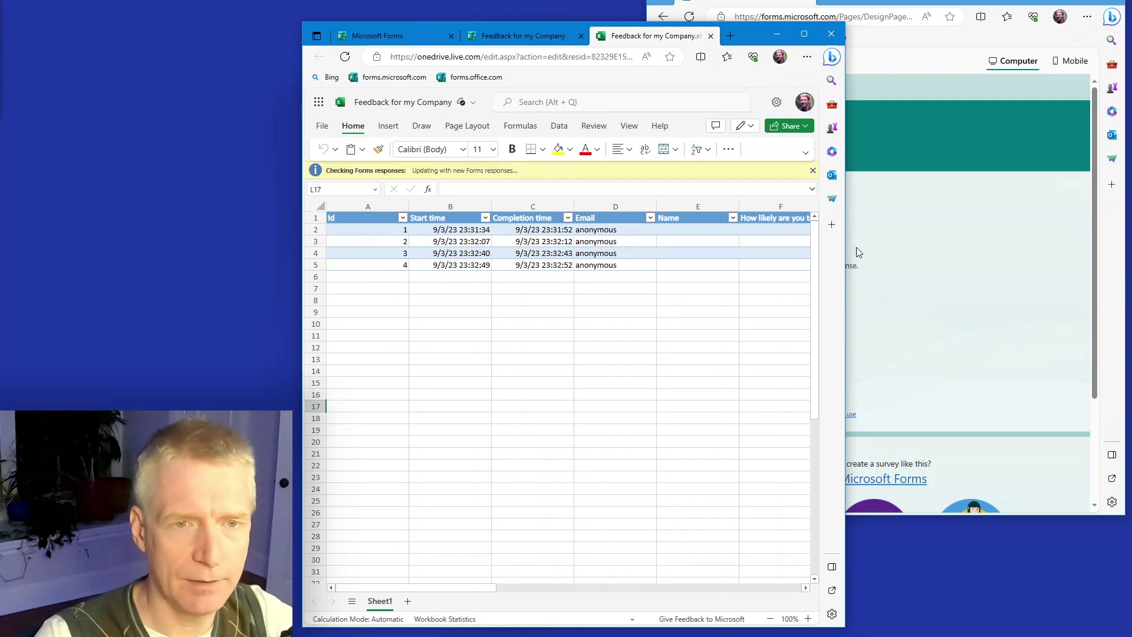
drag(844, 246, 1015, 247)
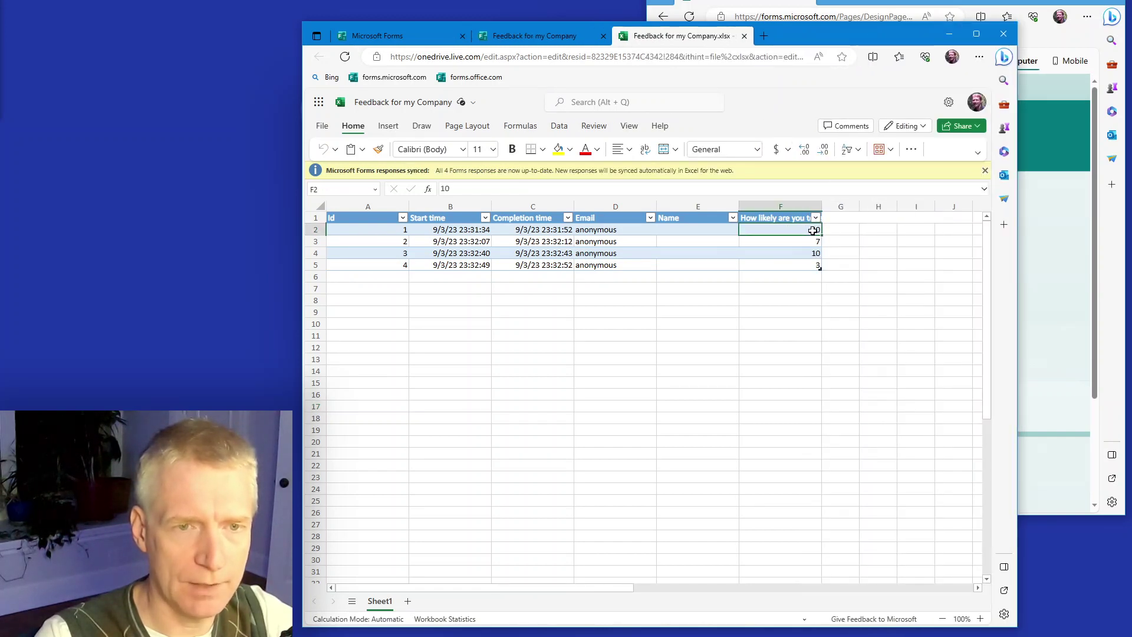
drag(817, 229, 818, 265)
click(807, 254)
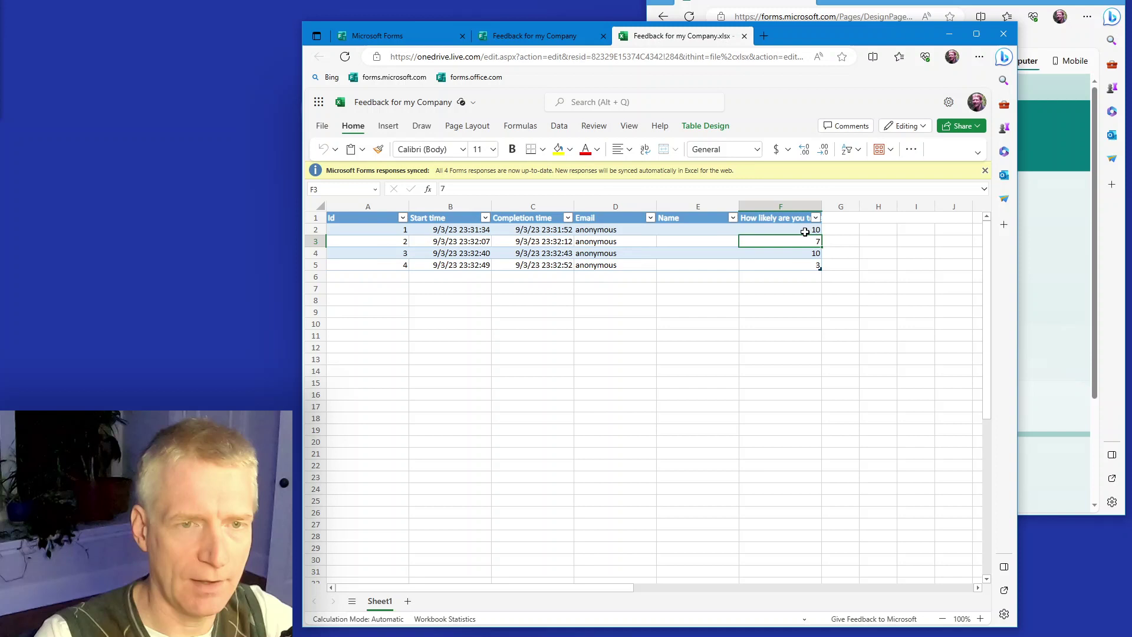
click(805, 231)
drag(530, 229, 533, 264)
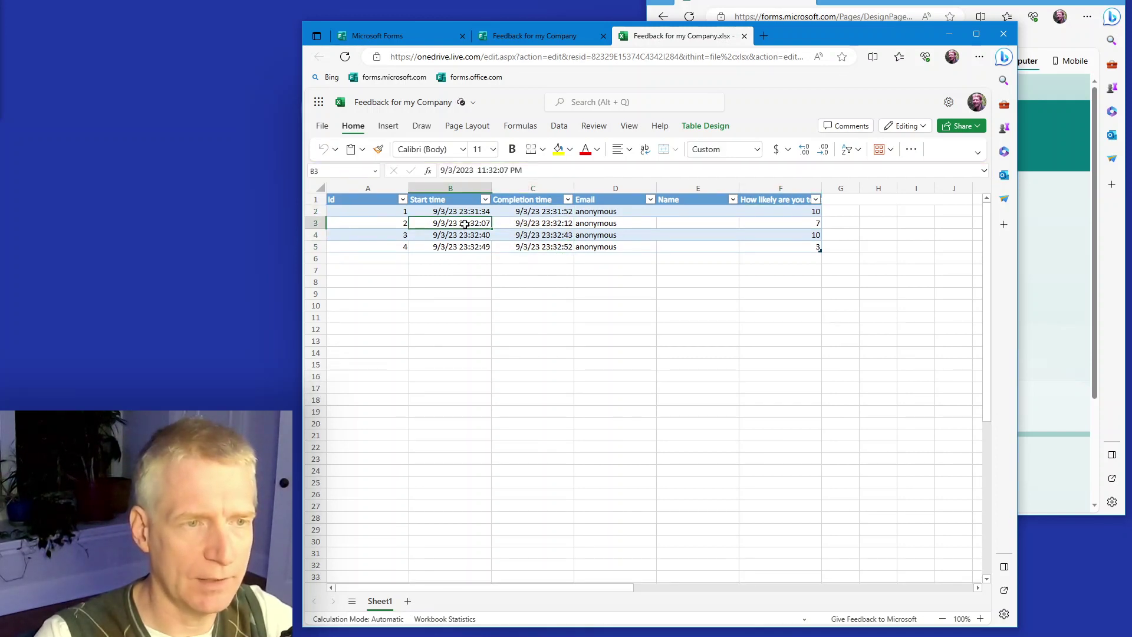
click(461, 213)
drag(534, 213, 534, 248)
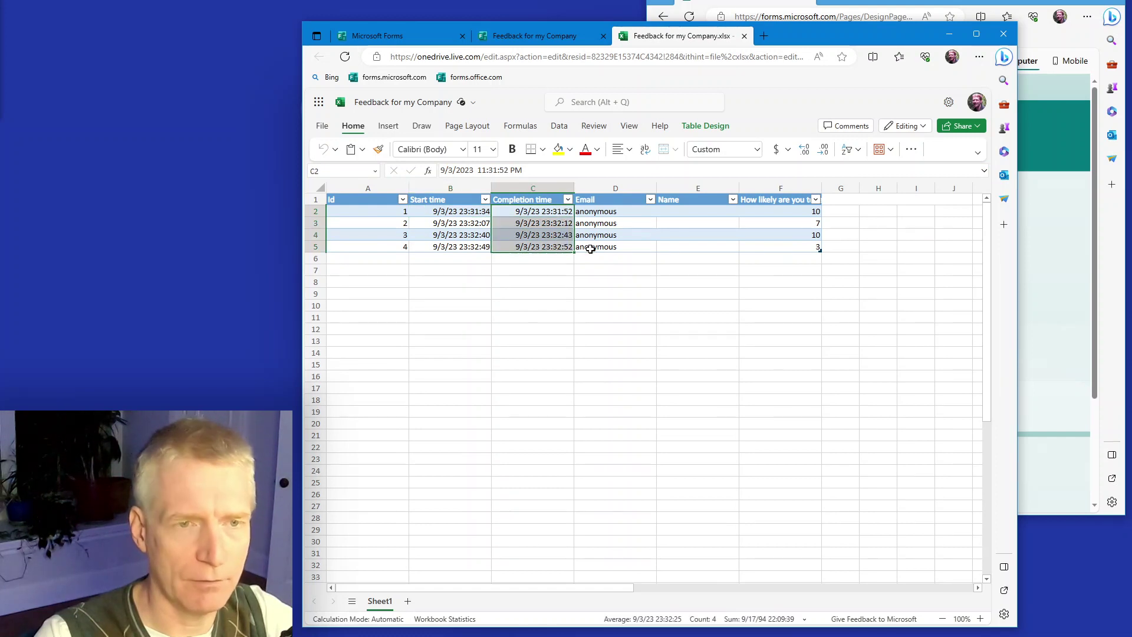
click(697, 246)
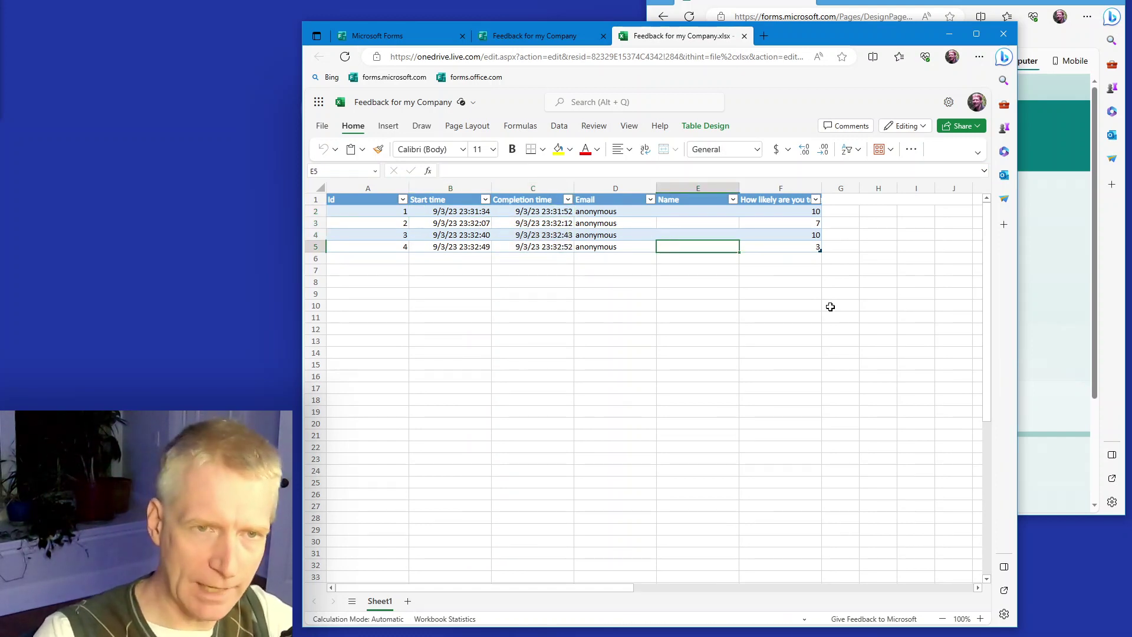
click(744, 36)
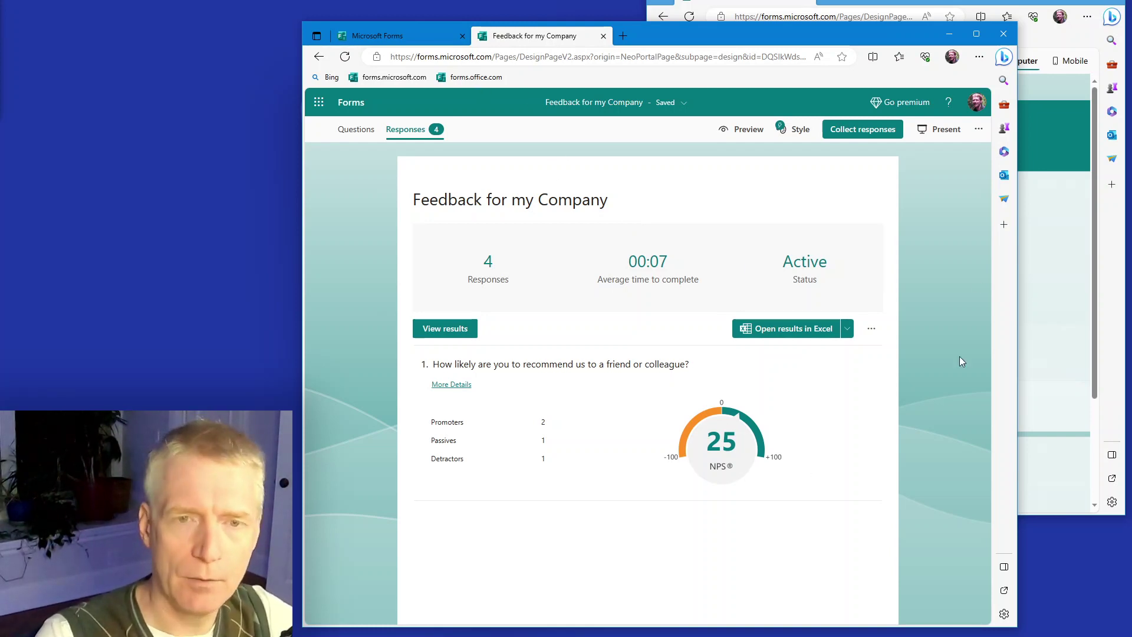
Step: Return the editor window to the Questions tab and close the Recommended suggestions panel
click(1049, 314)
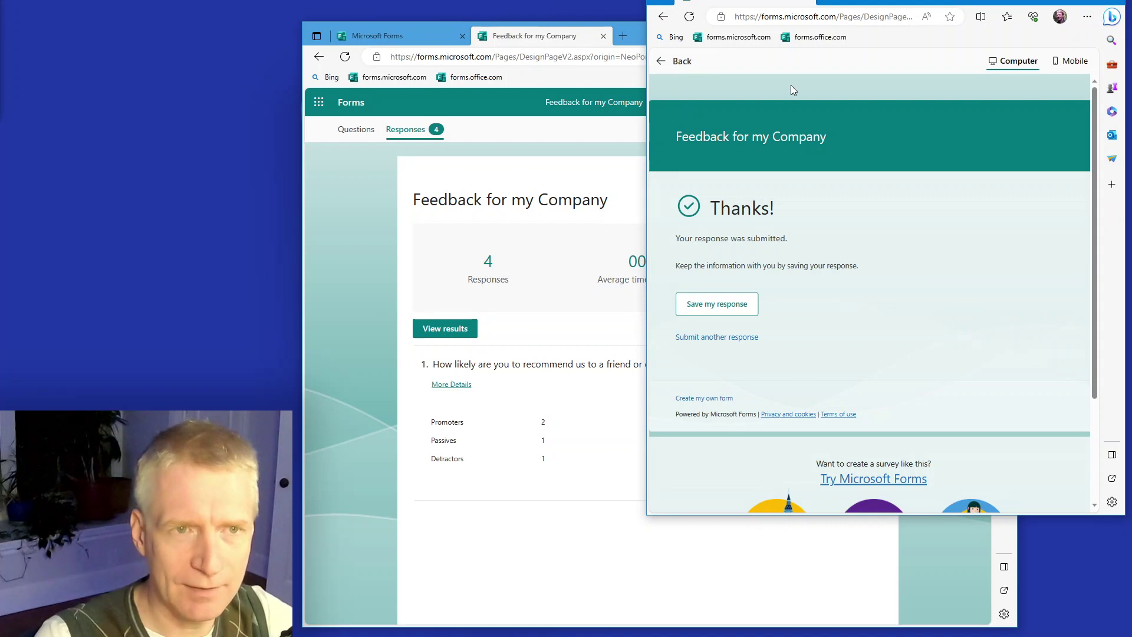
click(637, 497)
click(357, 129)
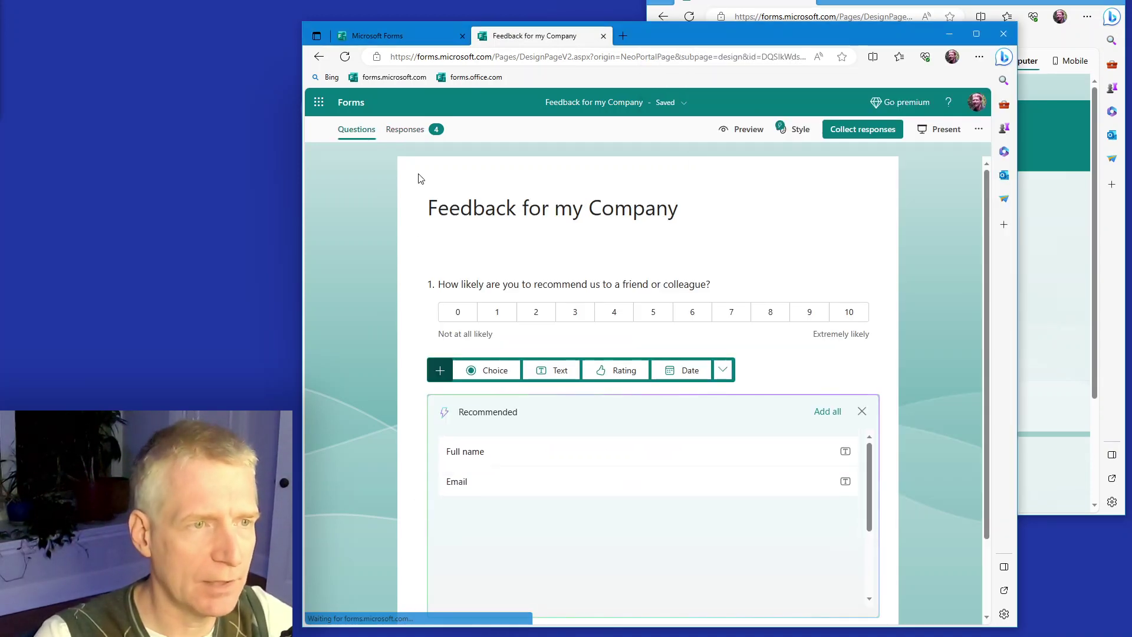
click(861, 411)
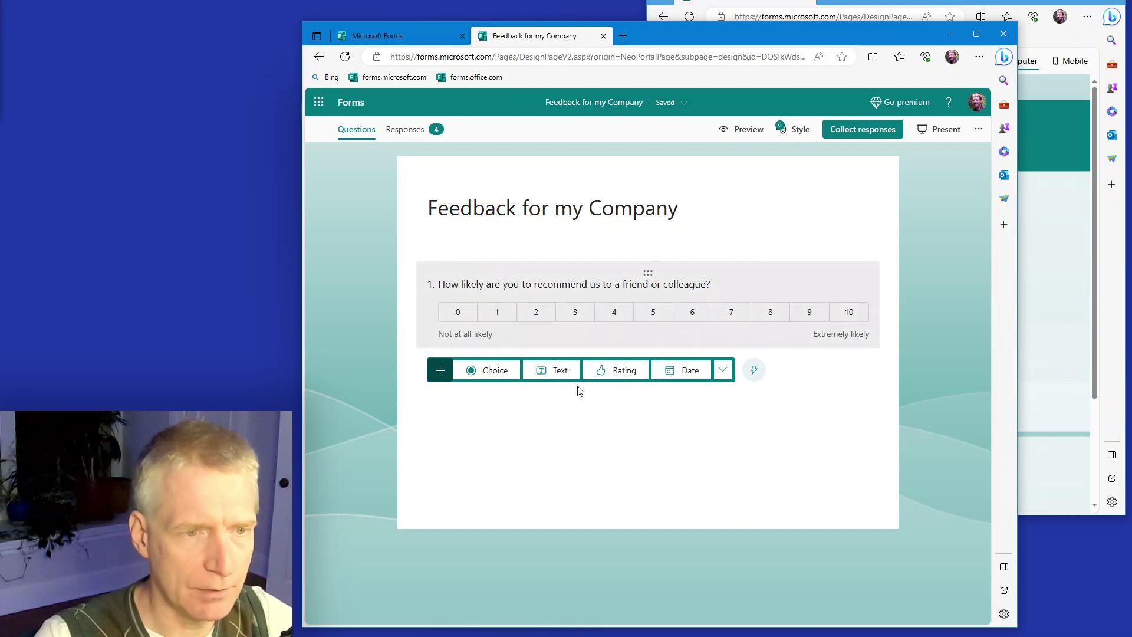
Step: Add a Text question 'Why did you choose the score you did?' with Long answer enabled
click(558, 372)
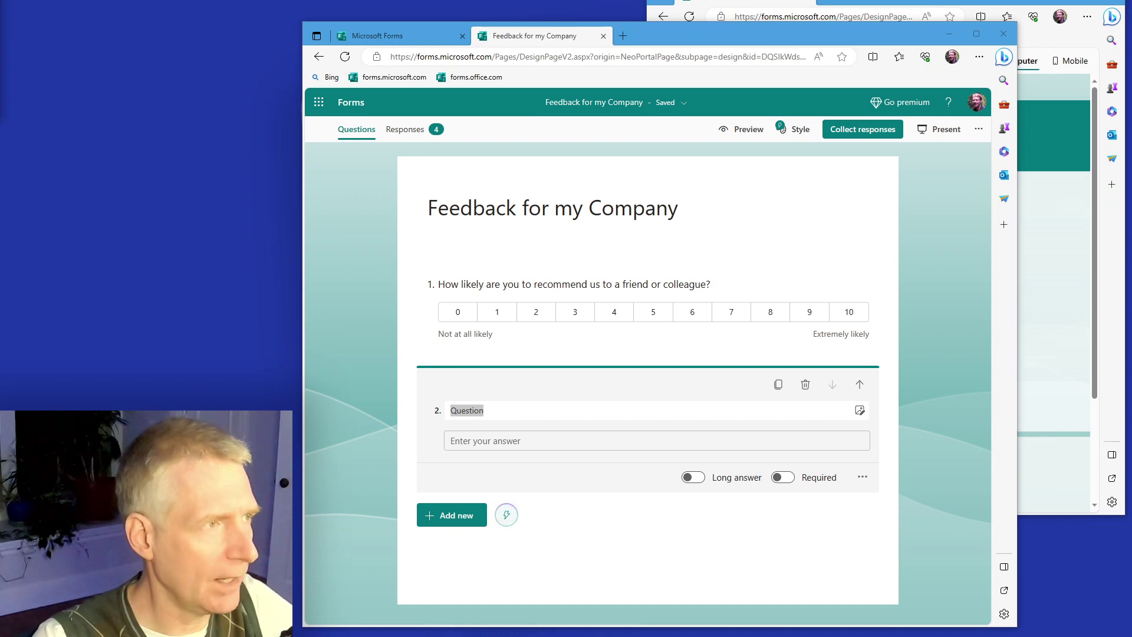
click(594, 411)
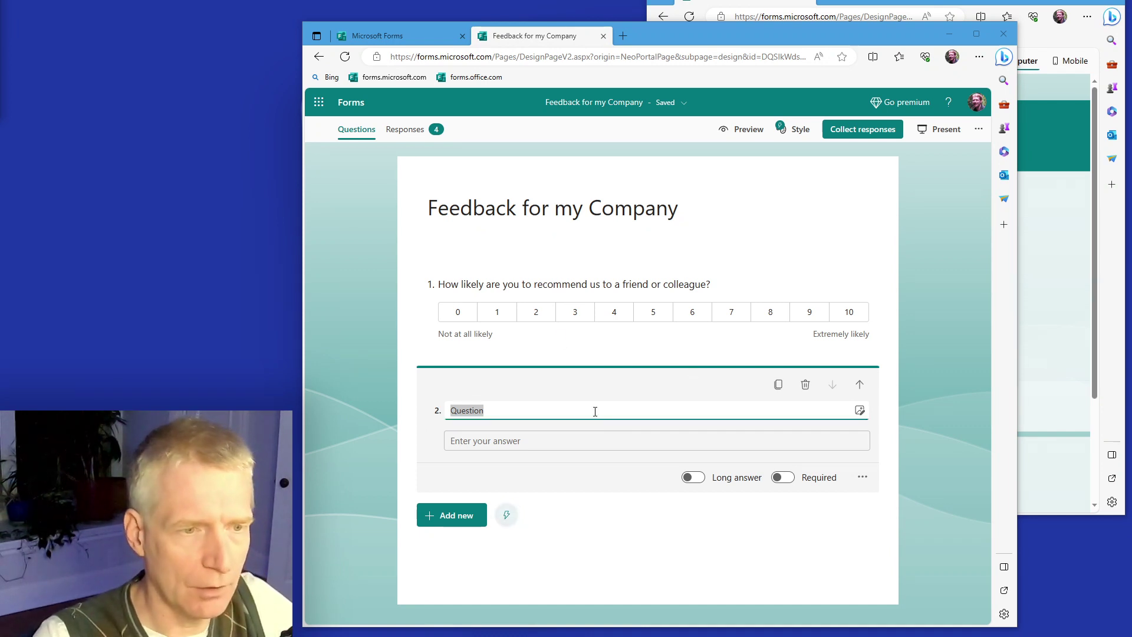
click(384, 398)
click(503, 393)
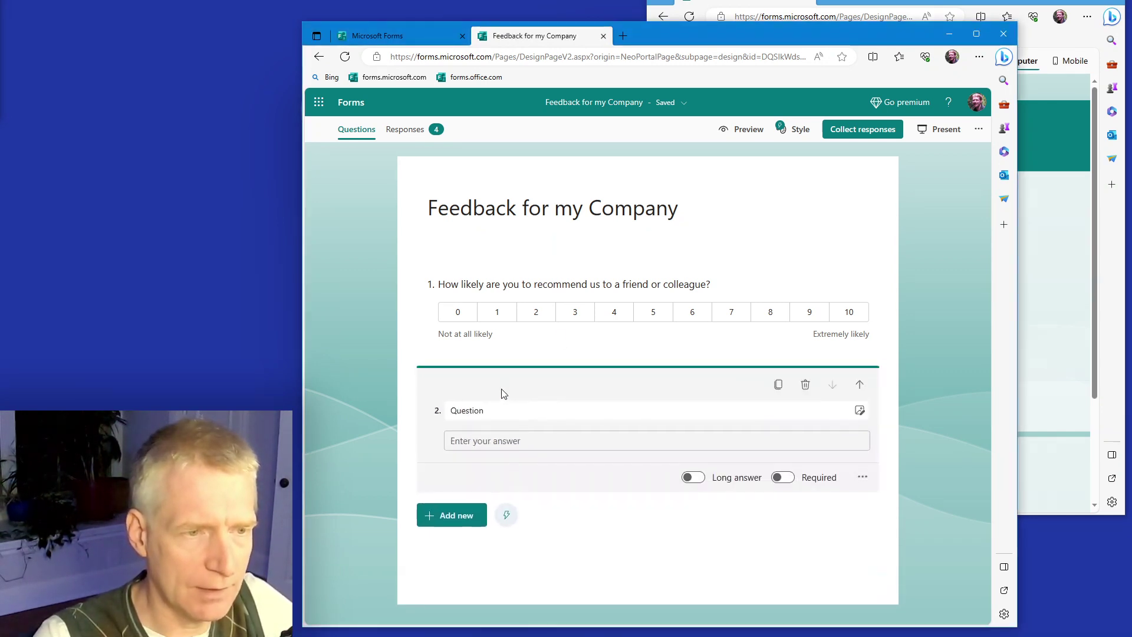
click(467, 410)
text(Why did you choose the score you did?)
click(379, 417)
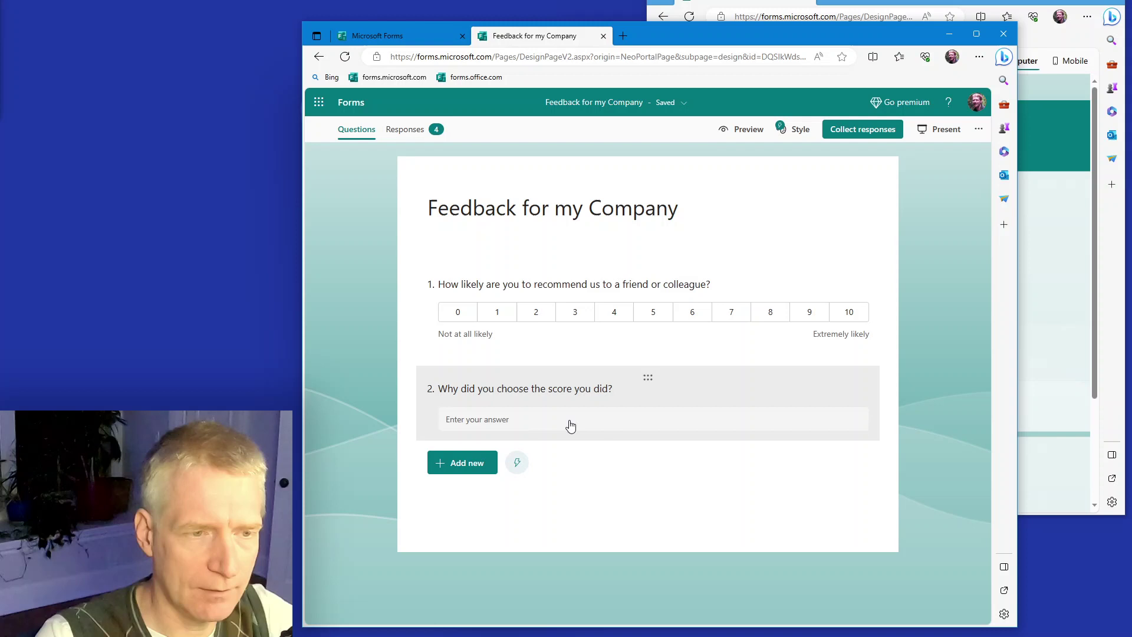
click(533, 425)
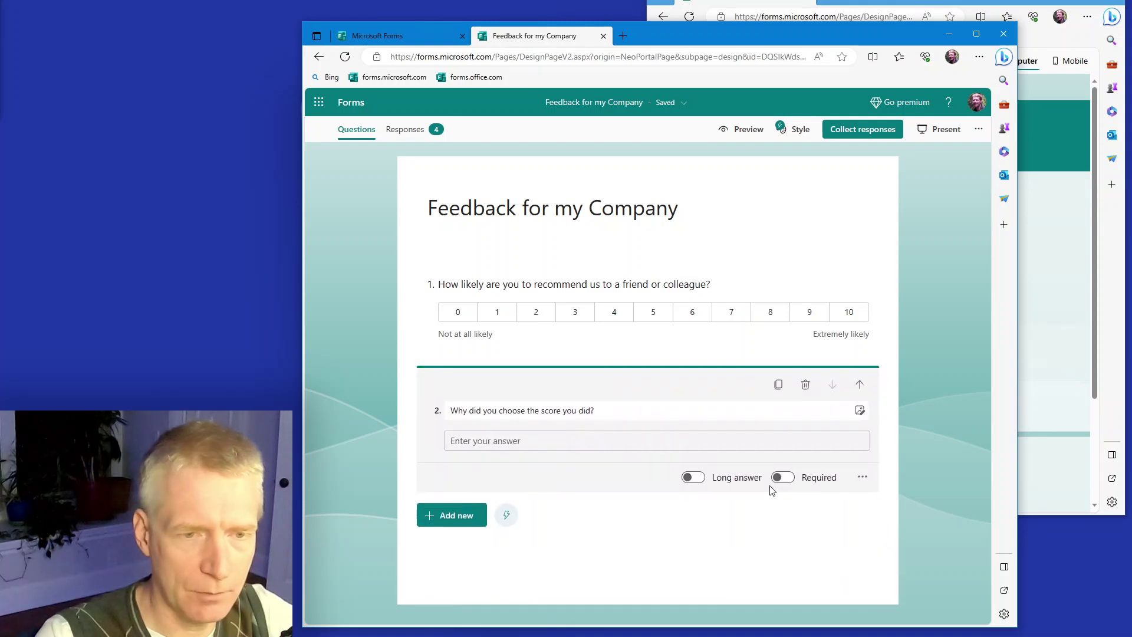
click(694, 477)
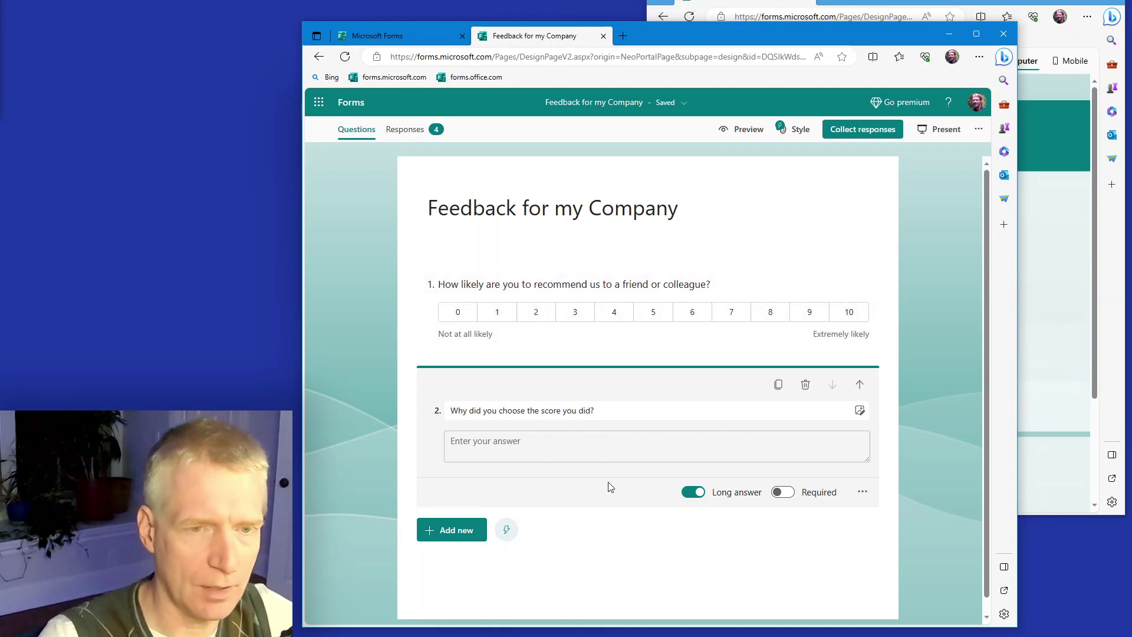
Step: Open Settings from the form's '...' menu to view the response options
click(919, 222)
click(978, 130)
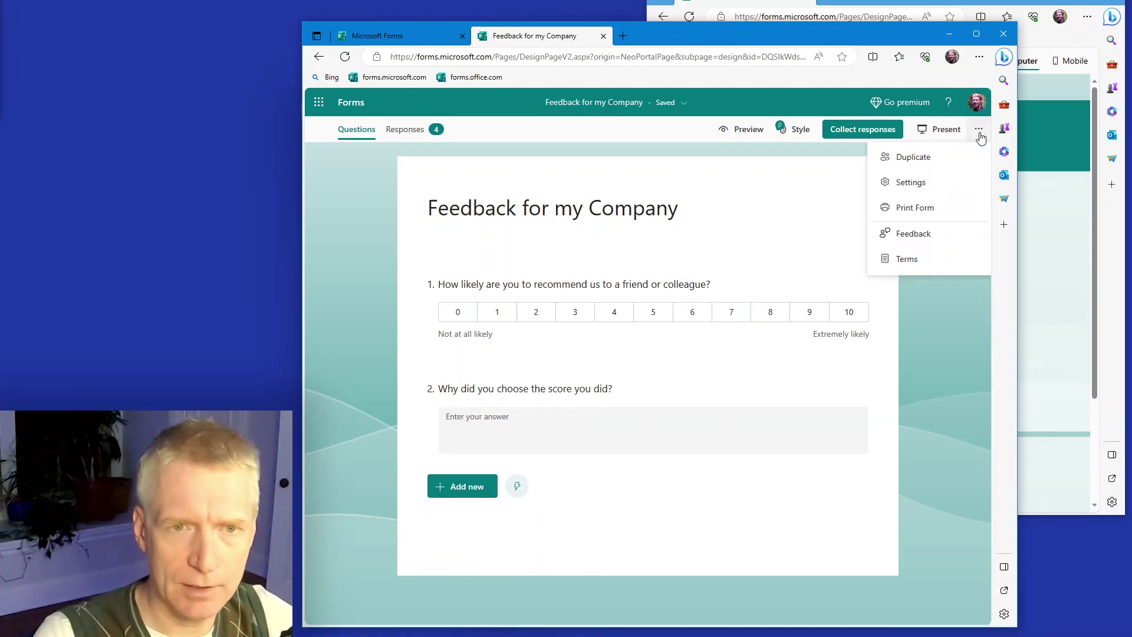
click(911, 181)
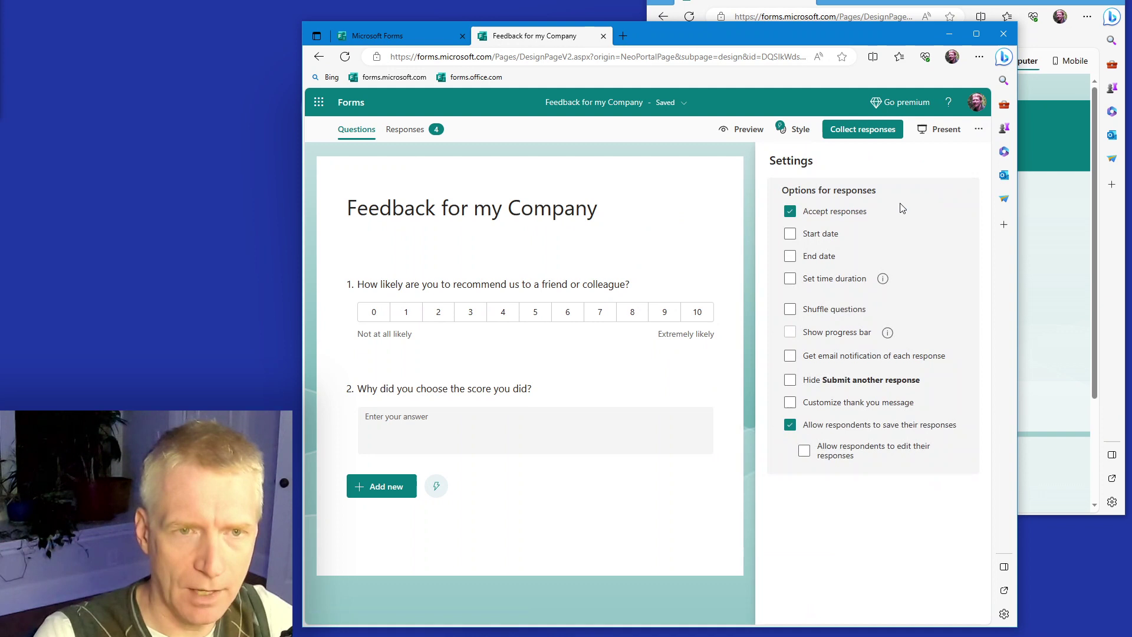
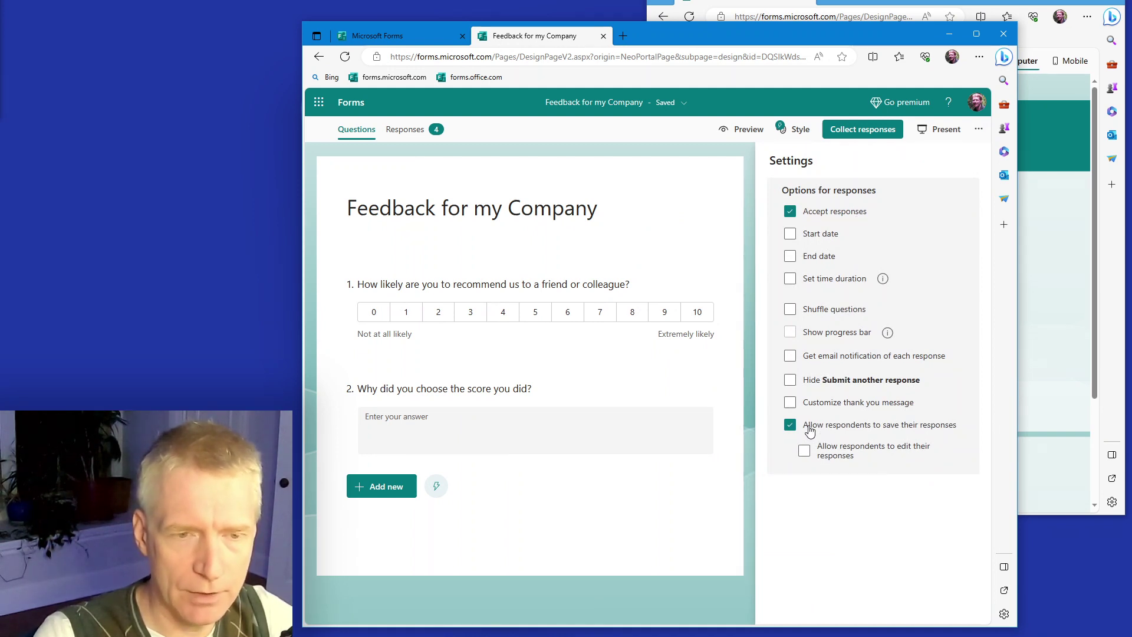
Step: Disallow saving responses, and toggle 'Hide Submit another response' on, then back off
click(920, 430)
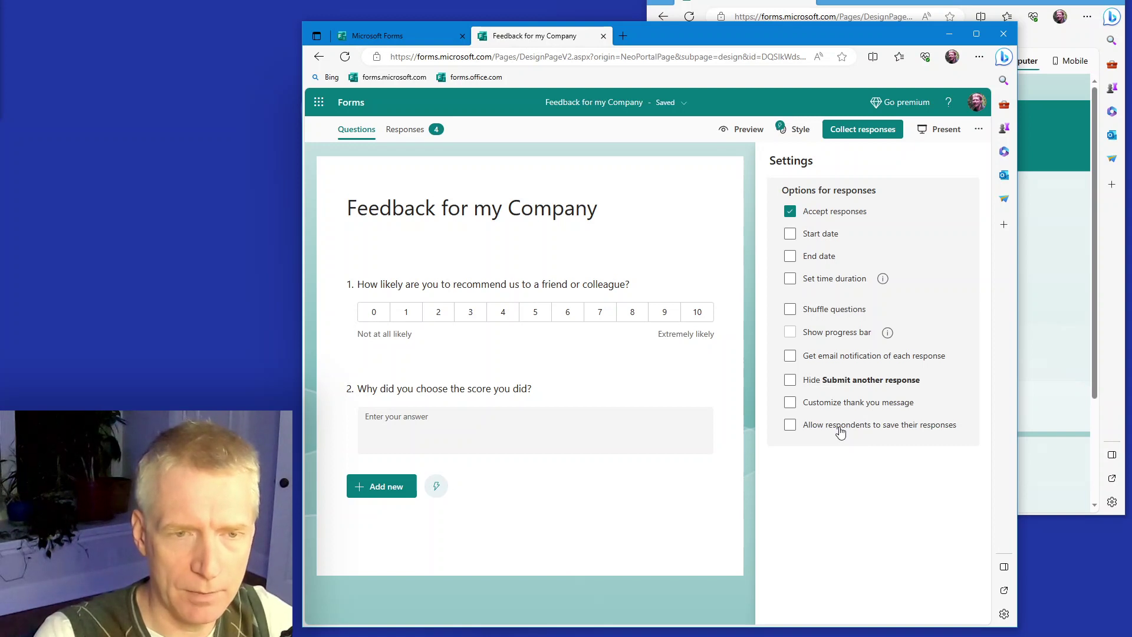
click(812, 383)
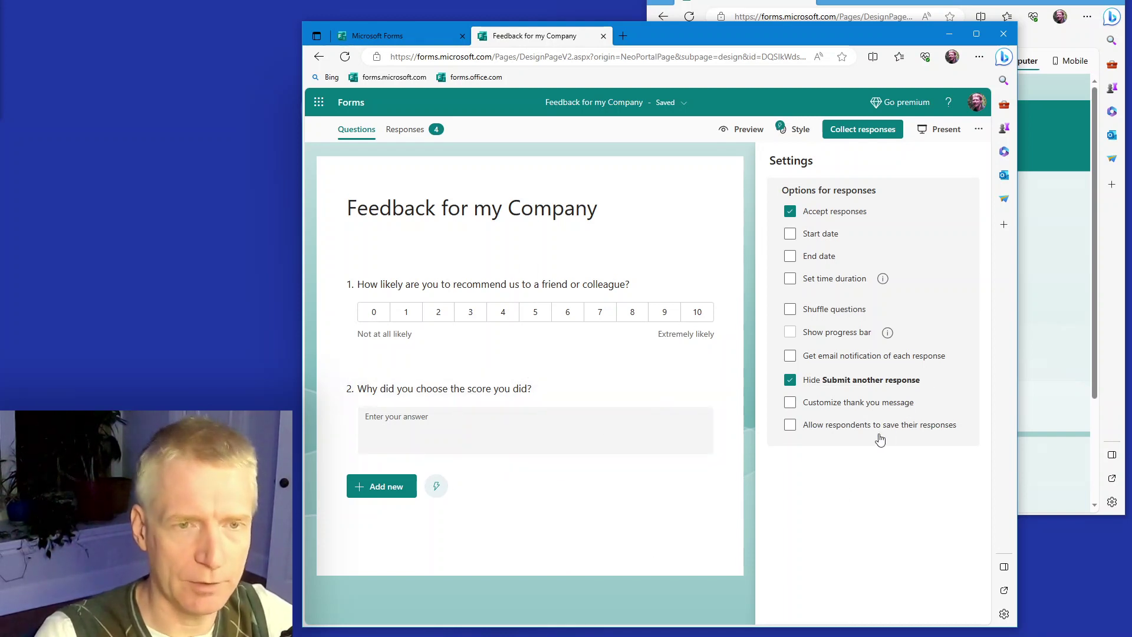
click(845, 382)
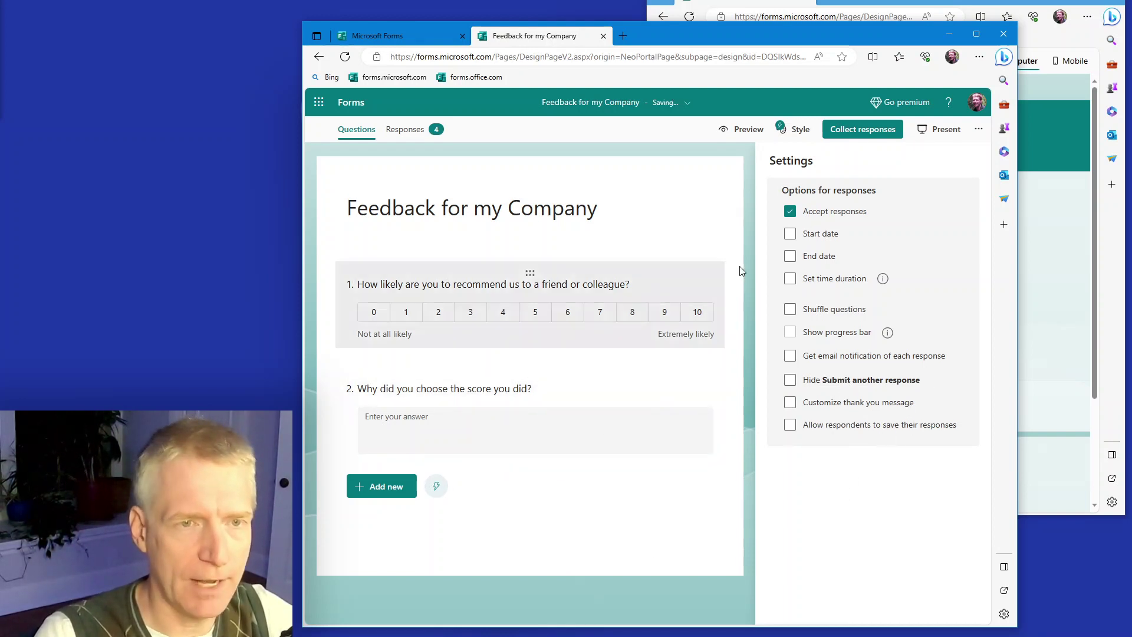
Step: Reload the respondent form to blank and view the Responses summary: 4 responses, NPS 25
click(1054, 265)
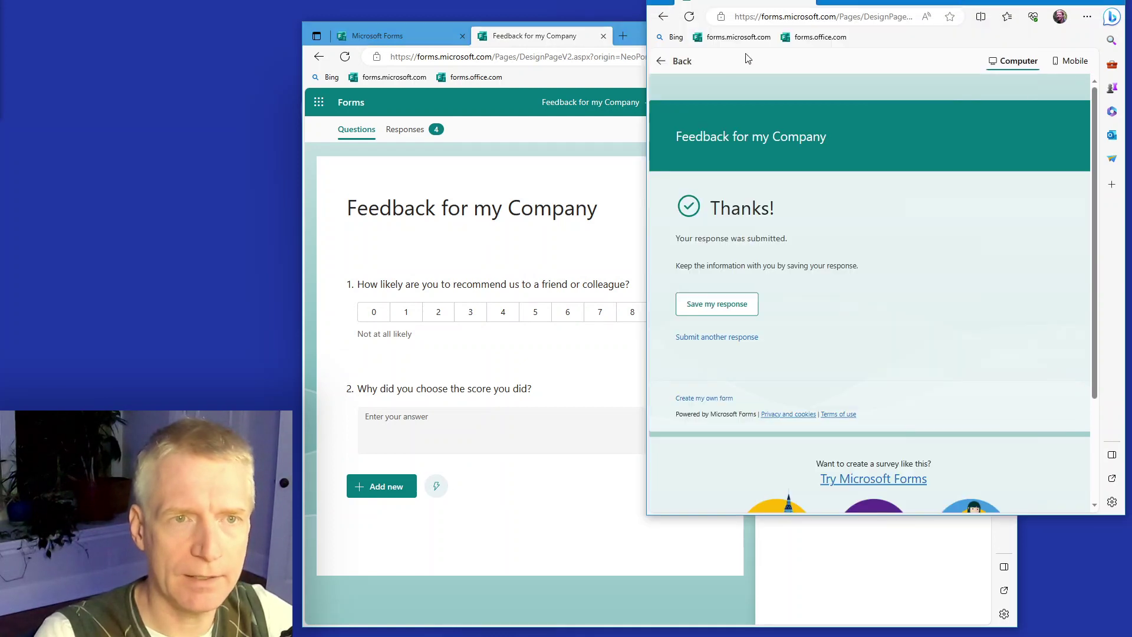
click(689, 16)
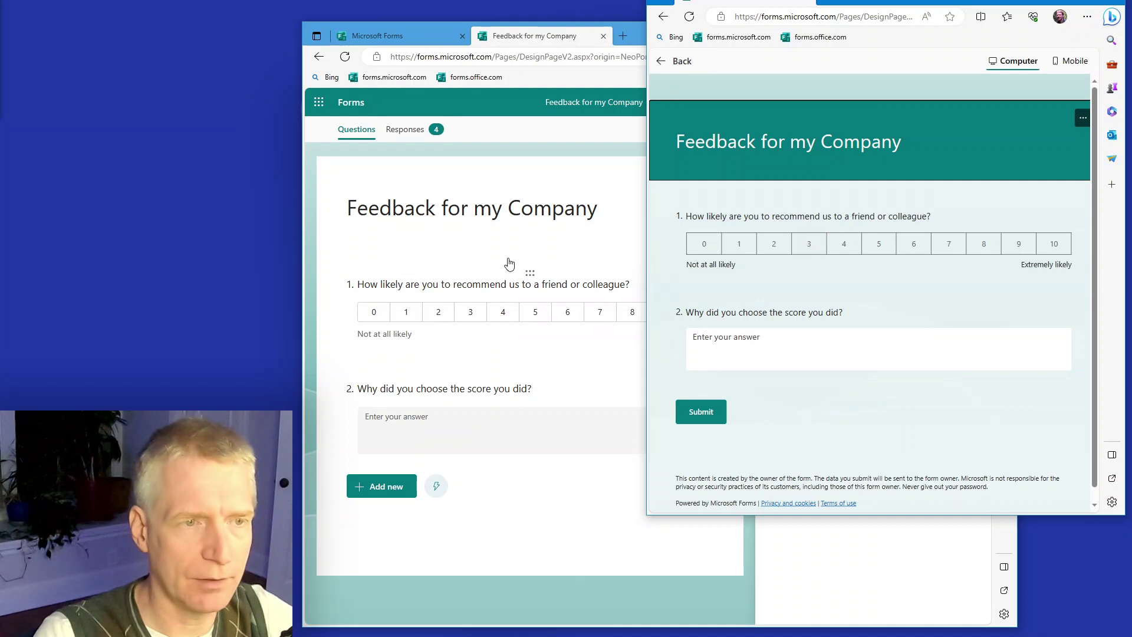
click(405, 129)
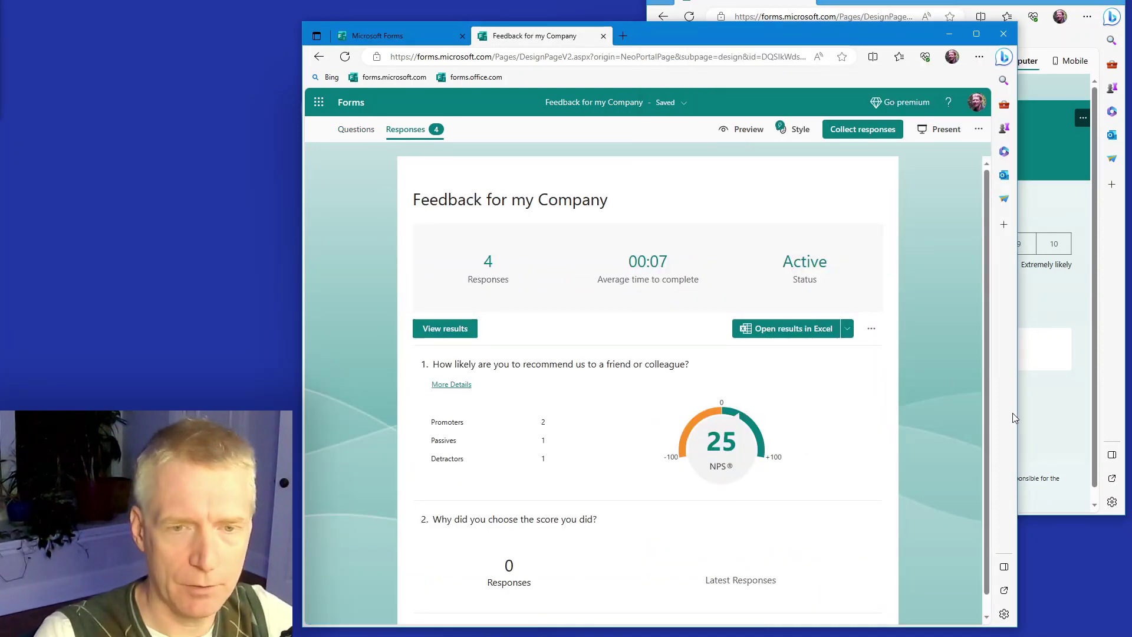
Step: Narrow the results window, rate the recommendation 9, and start the reason answer
drag(1017, 413, 914, 413)
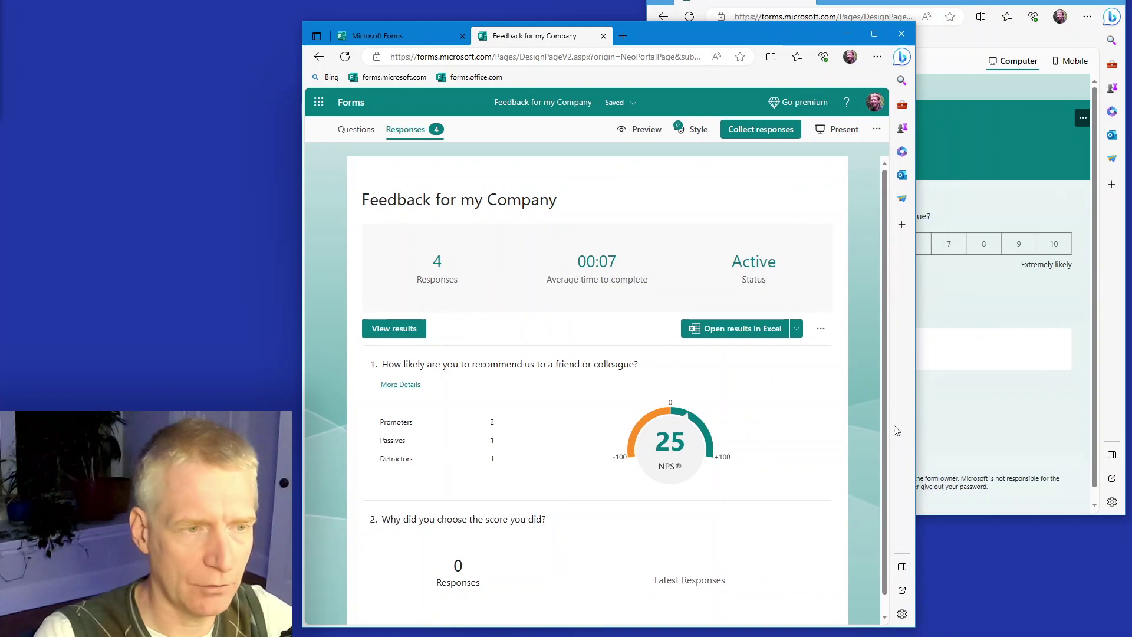
click(976, 288)
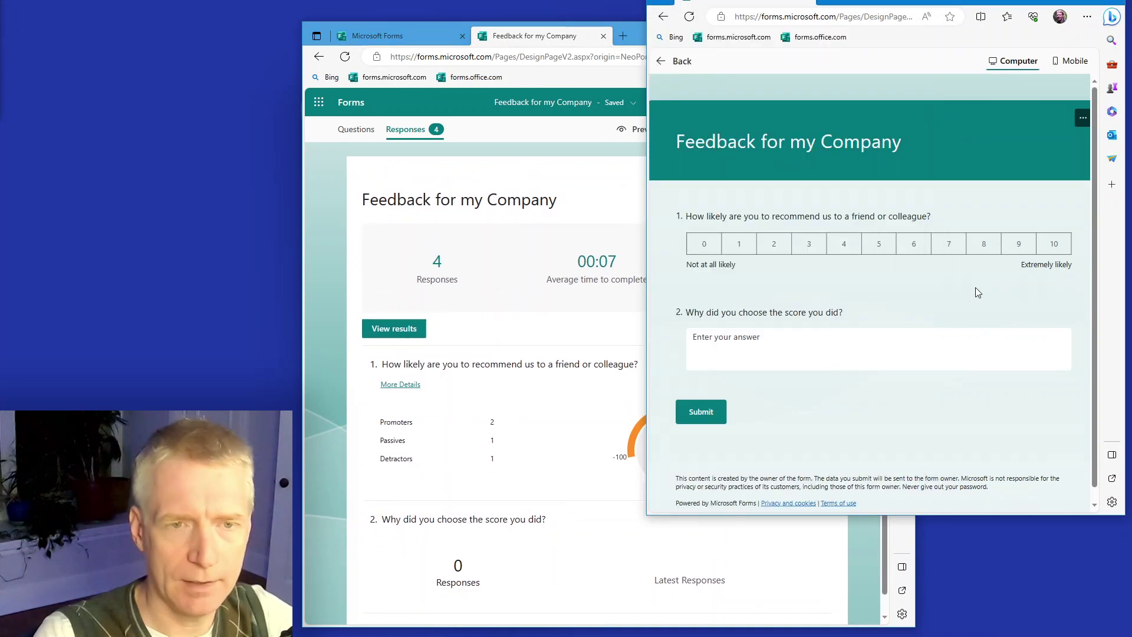
click(1018, 243)
click(947, 338)
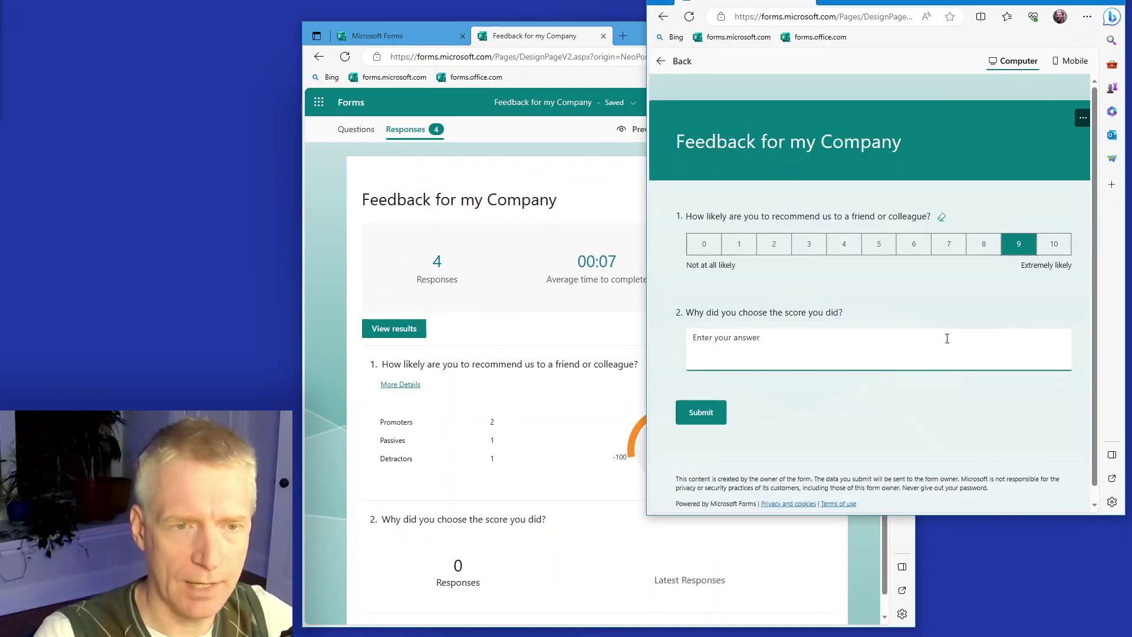
text(Yo)
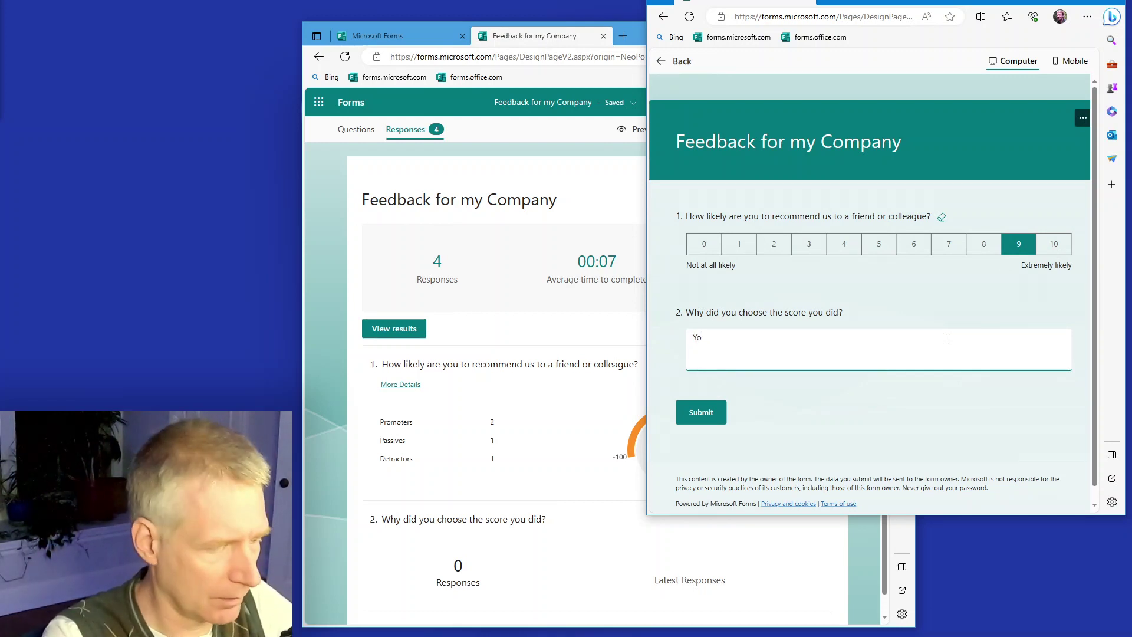
text(u are grea)
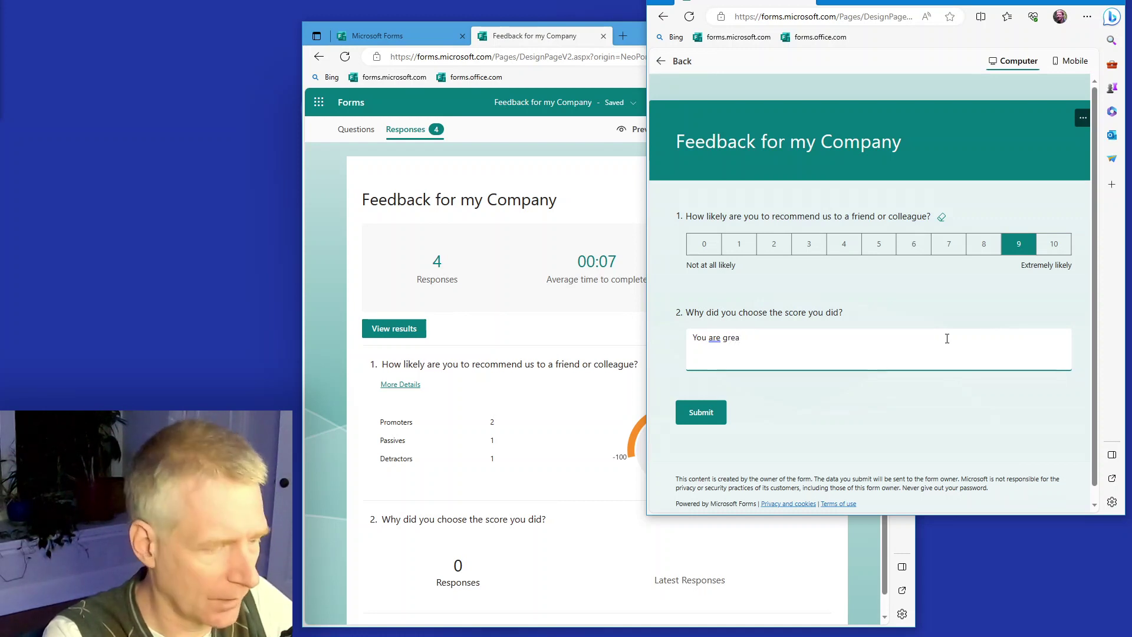
text(t!)
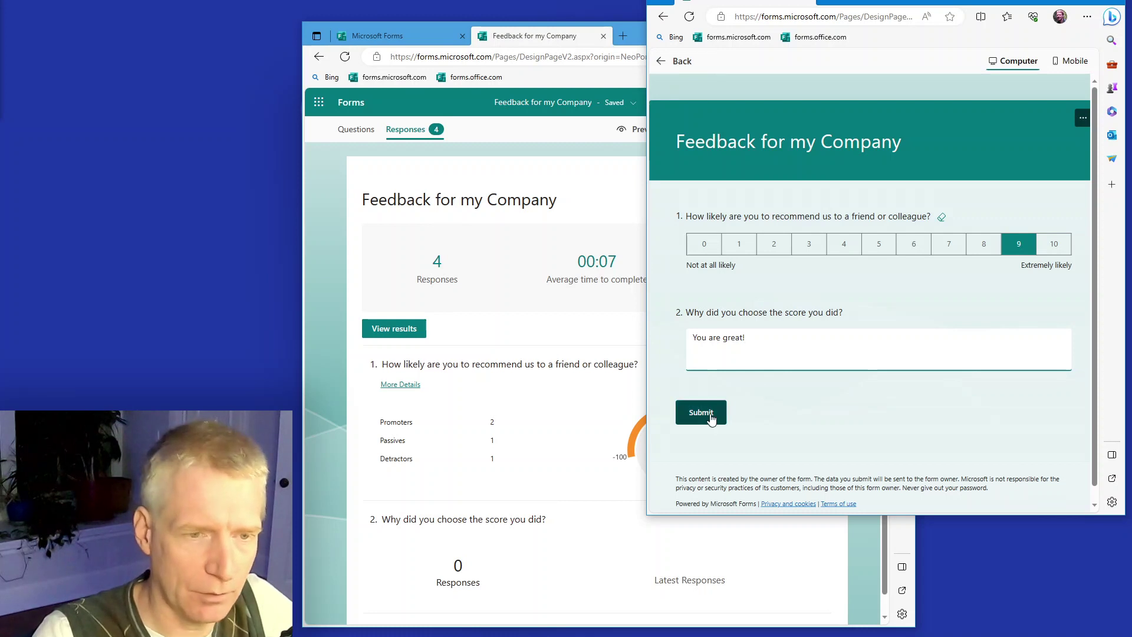
Step: Submit the 9-rated 'You are great!' response and check results: 5 responses, NPS 40
click(710, 416)
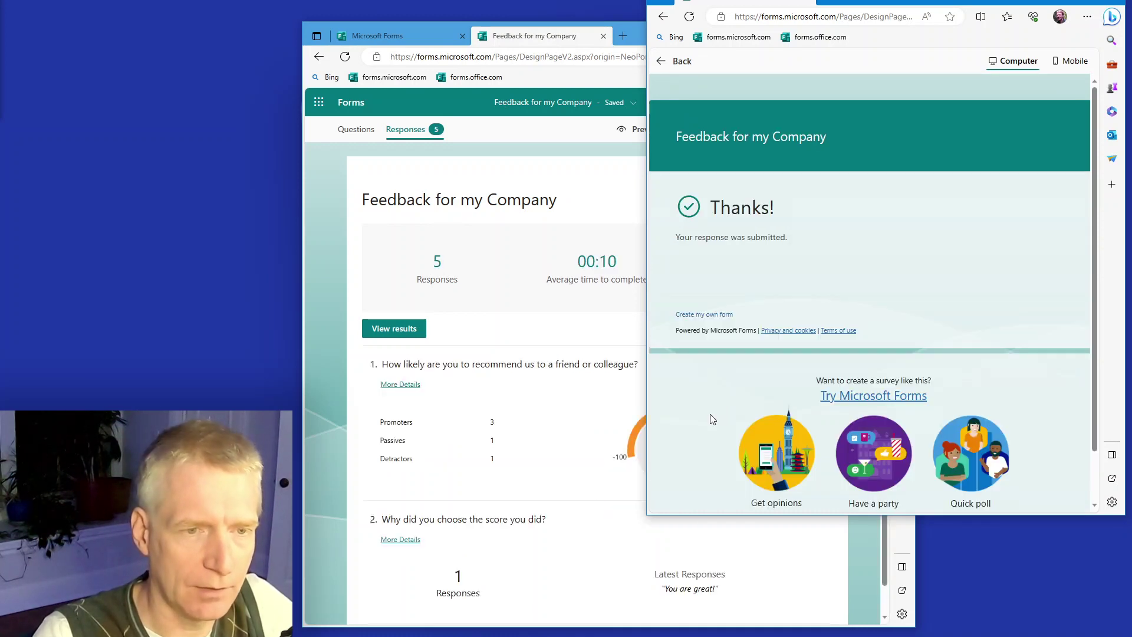
click(567, 470)
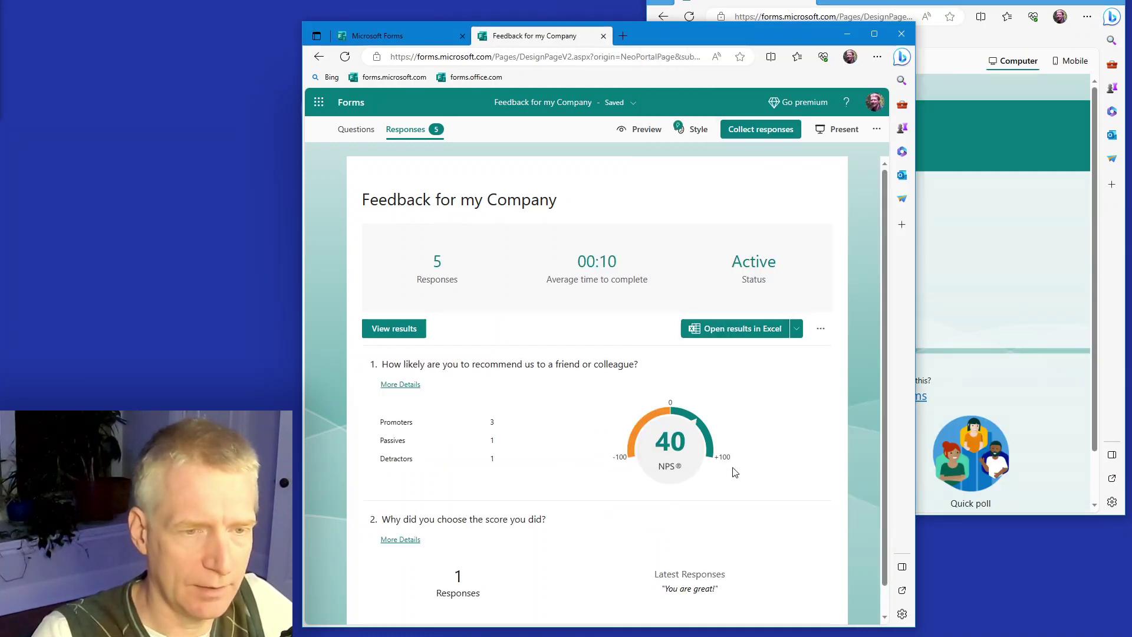
scroll(629, 457, down, 1)
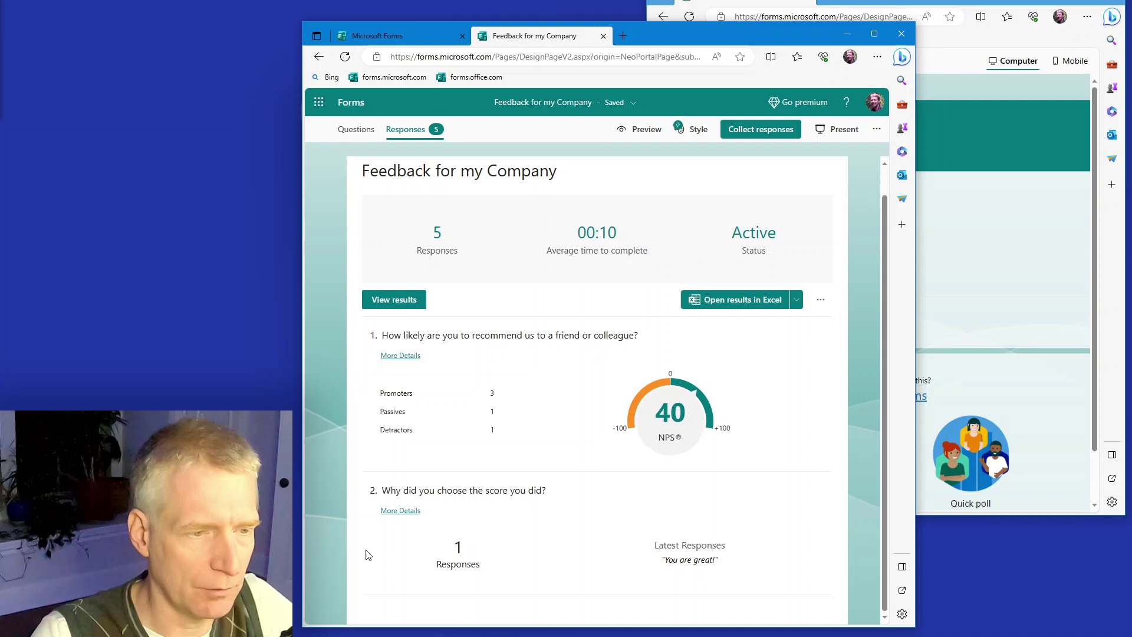
click(389, 513)
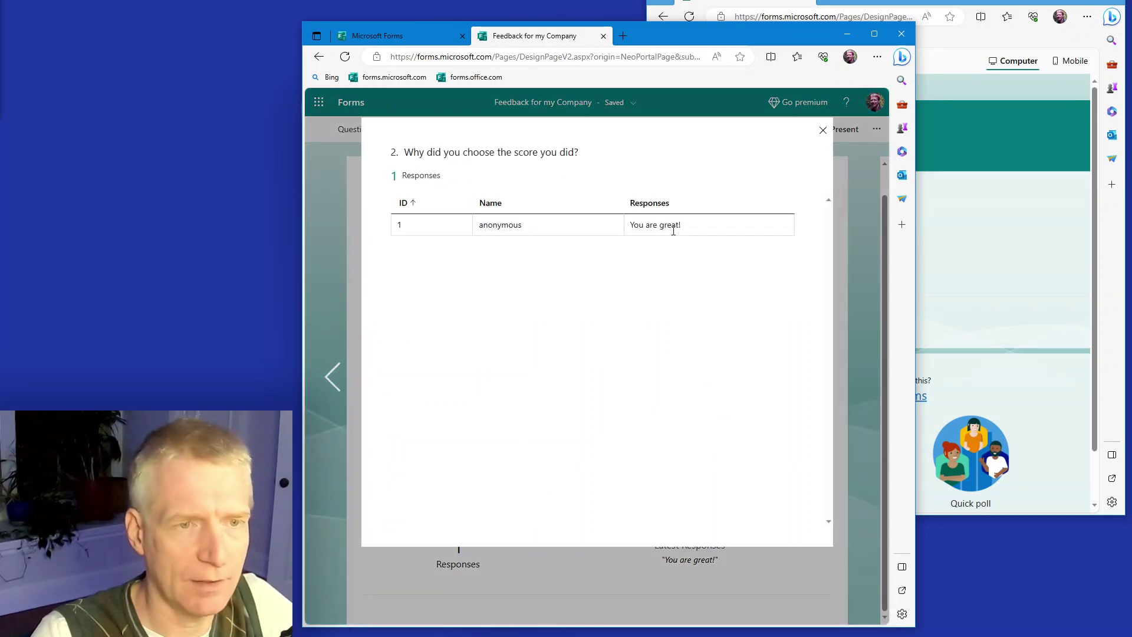
triple_click(631, 229)
click(698, 275)
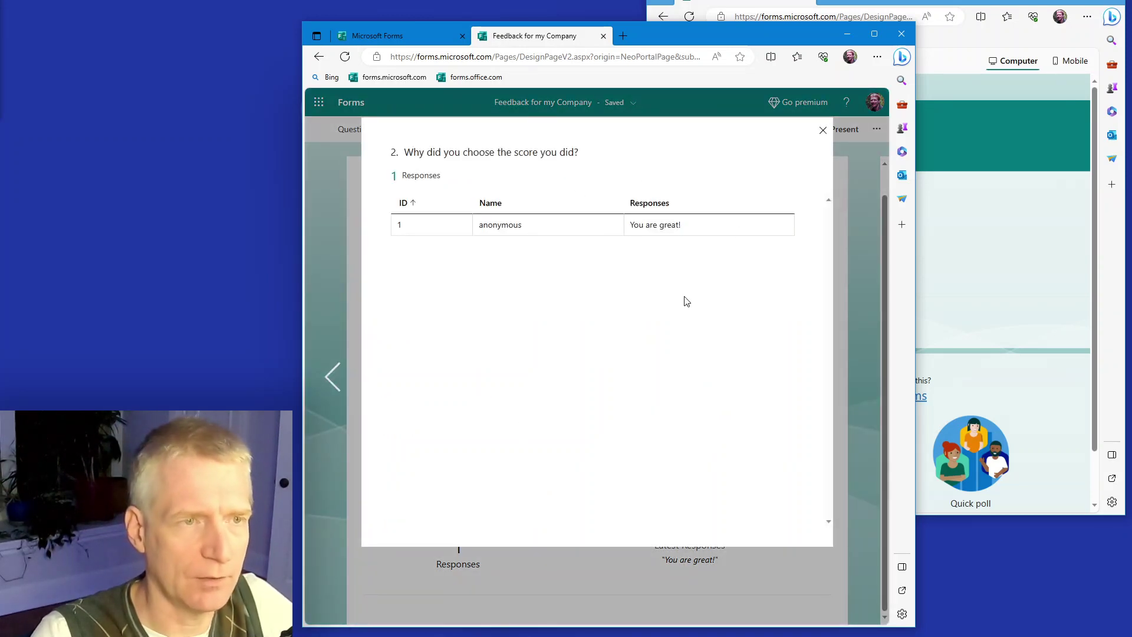
click(823, 130)
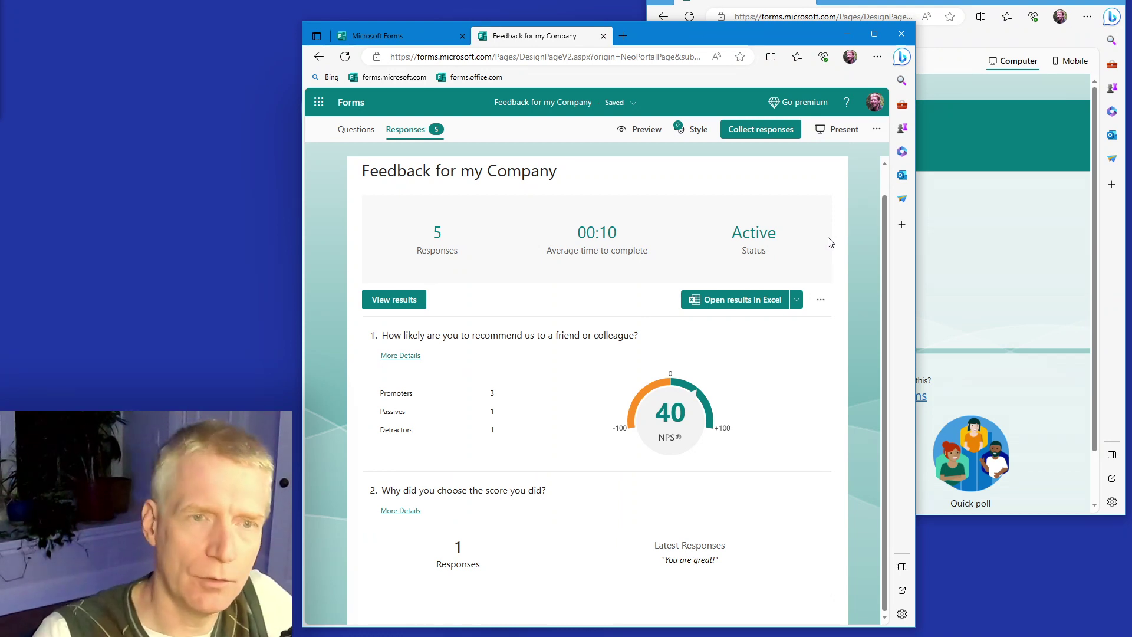
key(super)
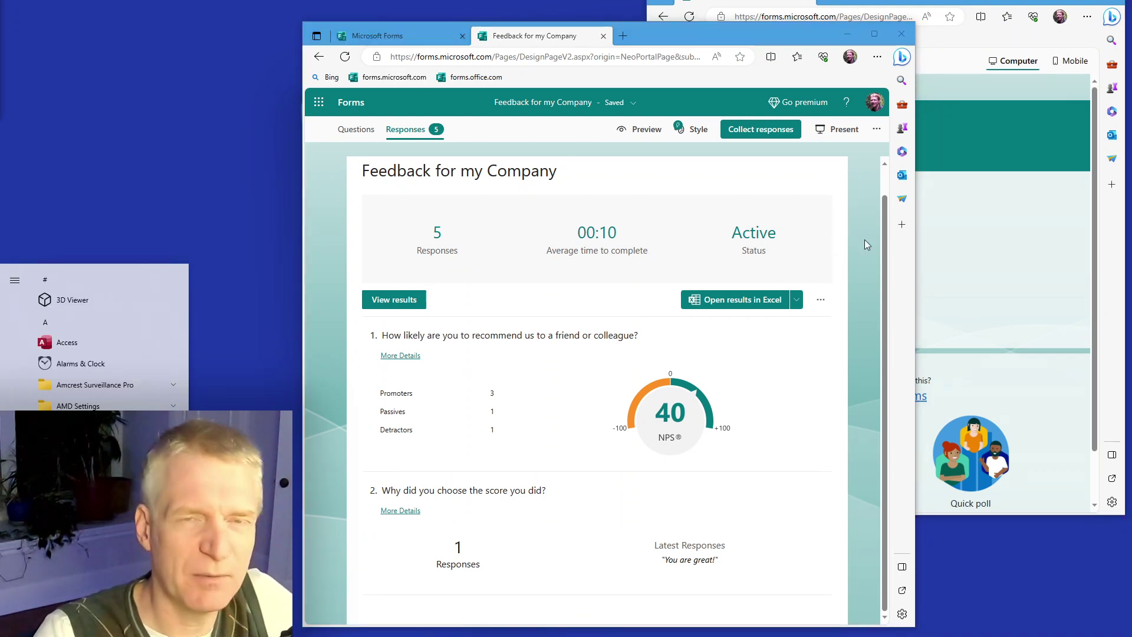
click(816, 381)
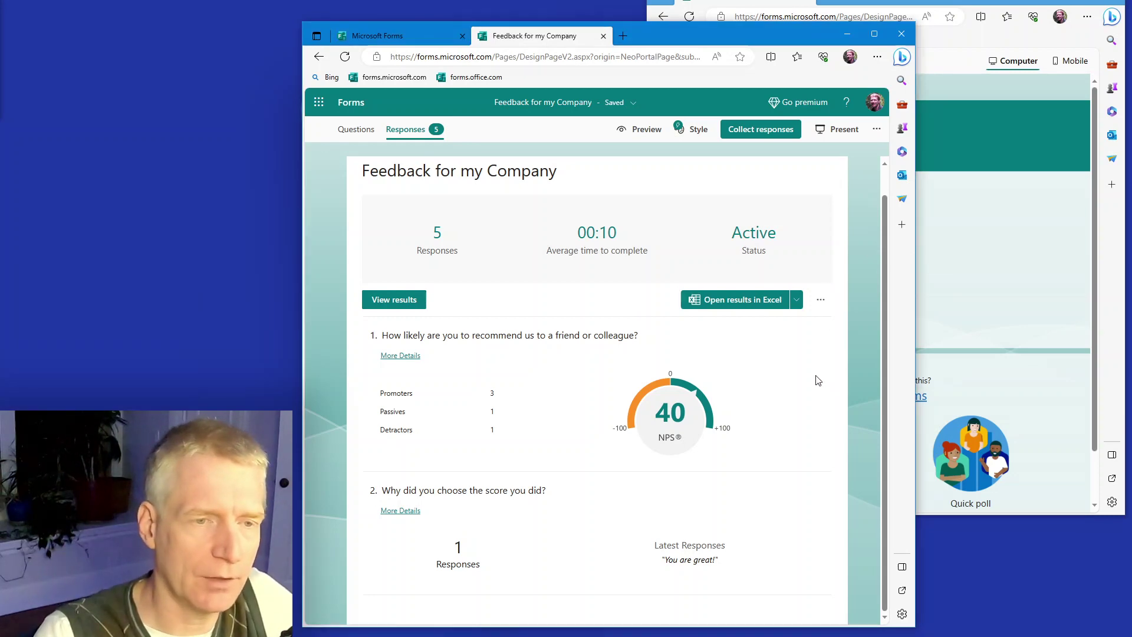